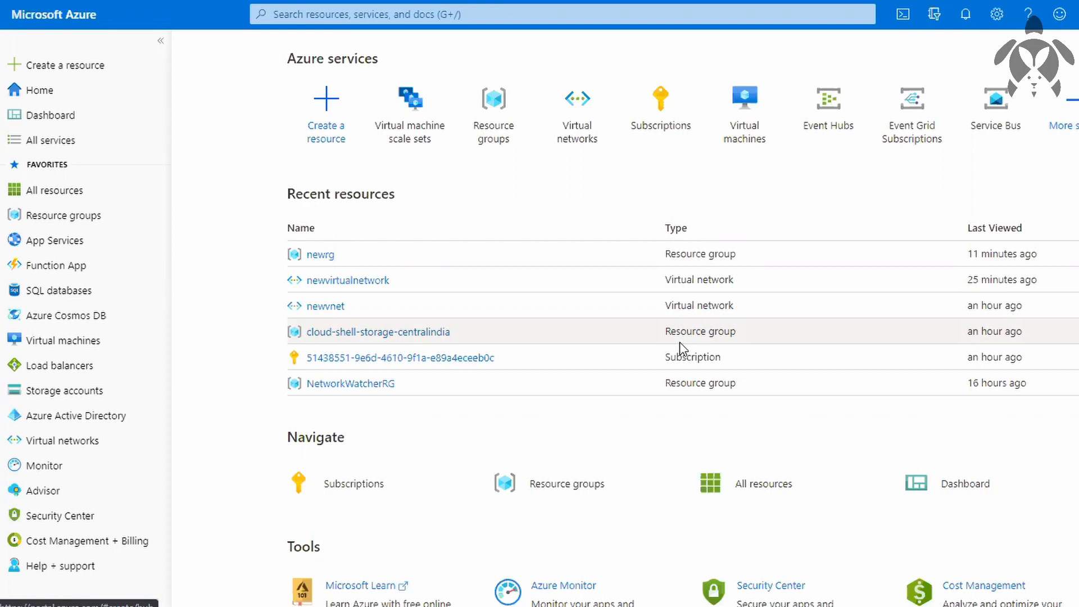
Start creating a virtual machine scale set and give it a new resource group named demo.
{"action": "left_click", "coordinate": [387, 141]}
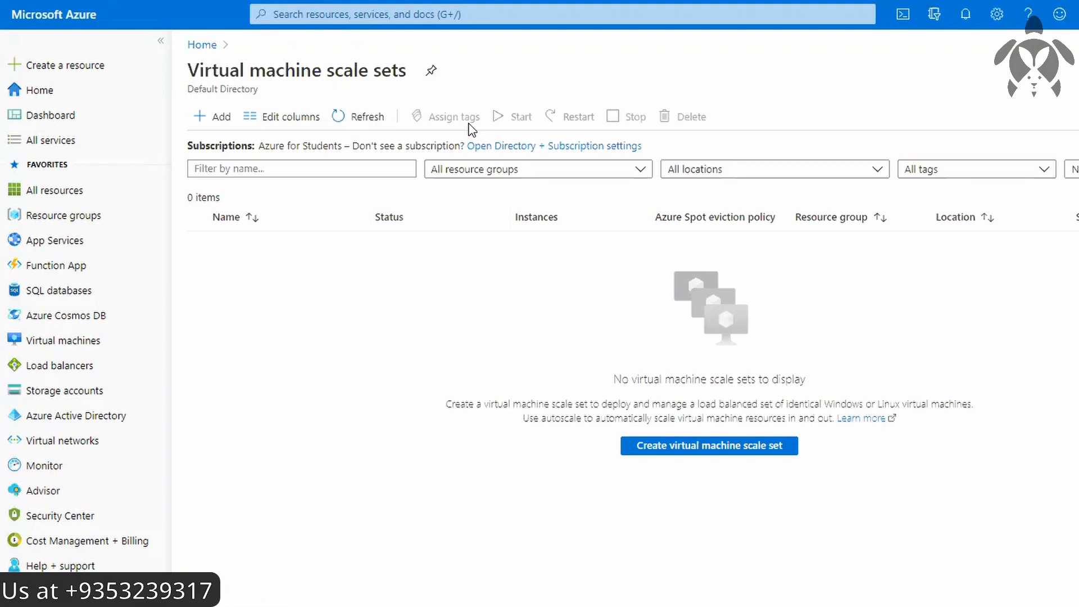
{"action": "left_click", "coordinate": [737, 447]}
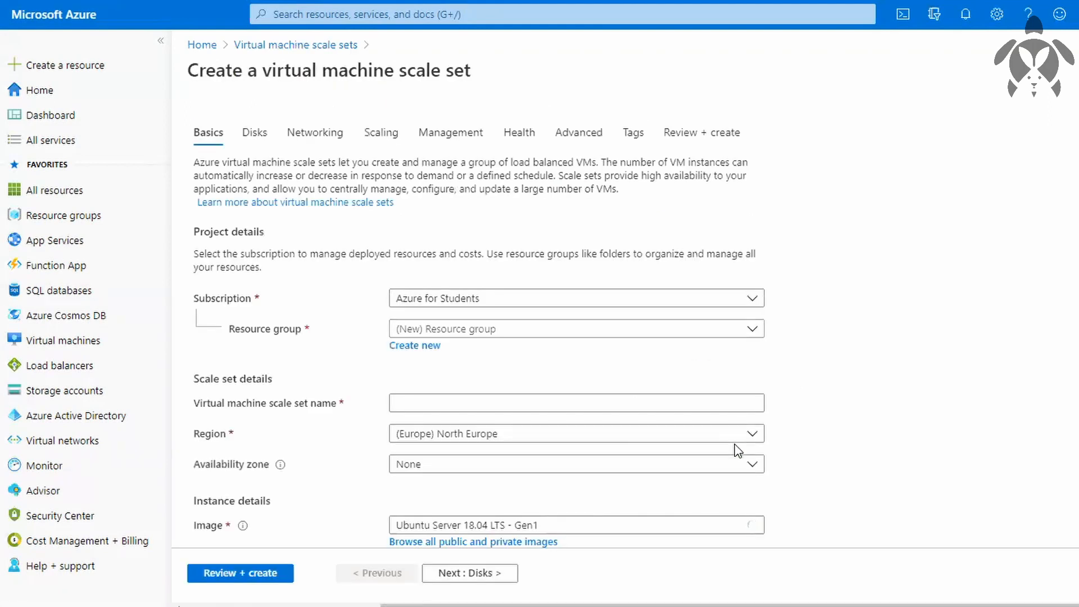
{"action": "left_click", "coordinate": [417, 346]}
{"action": "type", "text": "demo"}
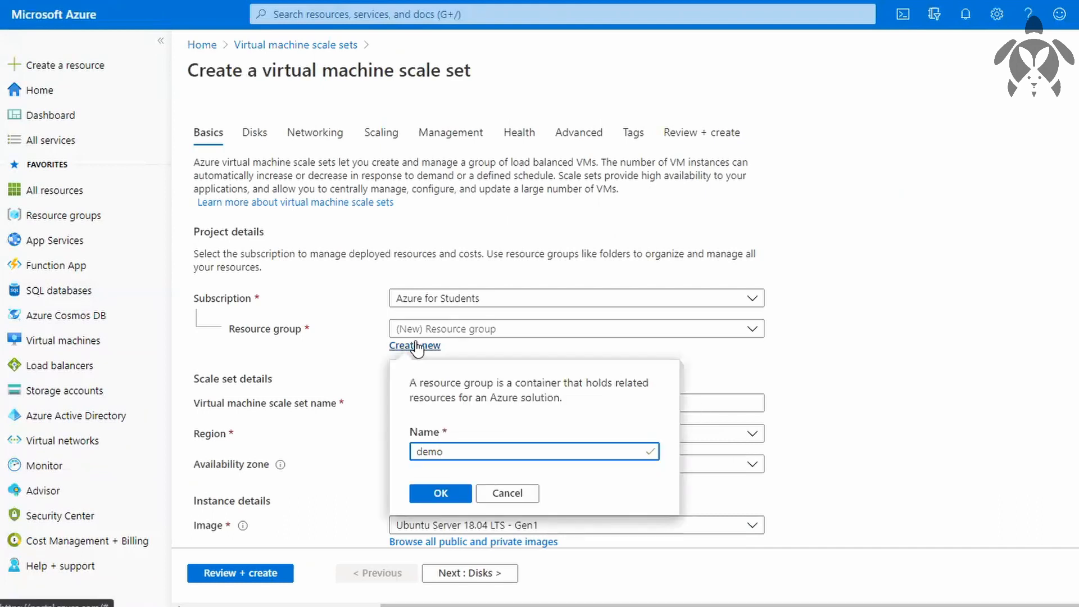
{"action": "left_click", "coordinate": [459, 495]}
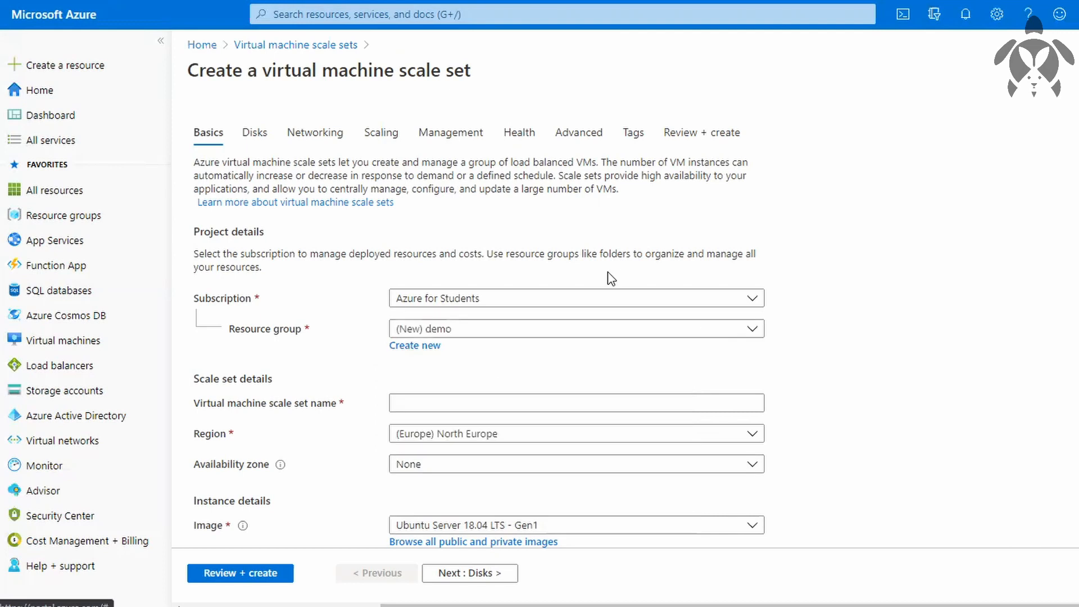
Name the scale set vmss and set its region to (US) East US.
{"action": "left_click", "coordinate": [438, 406]}
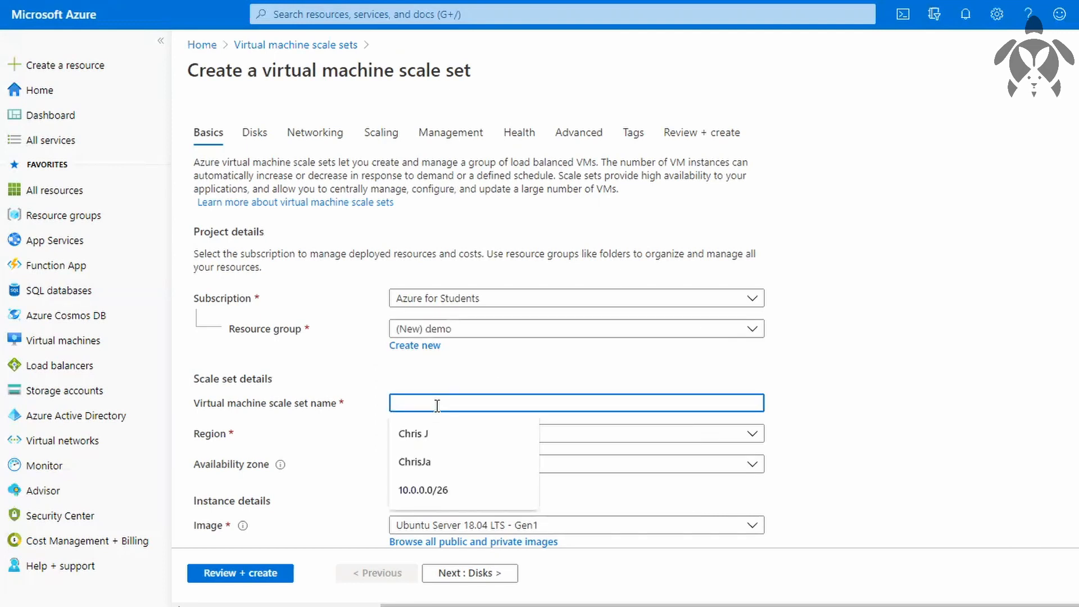
{"action": "type", "text": "vmss"}
{"action": "key", "text": "Tab"}
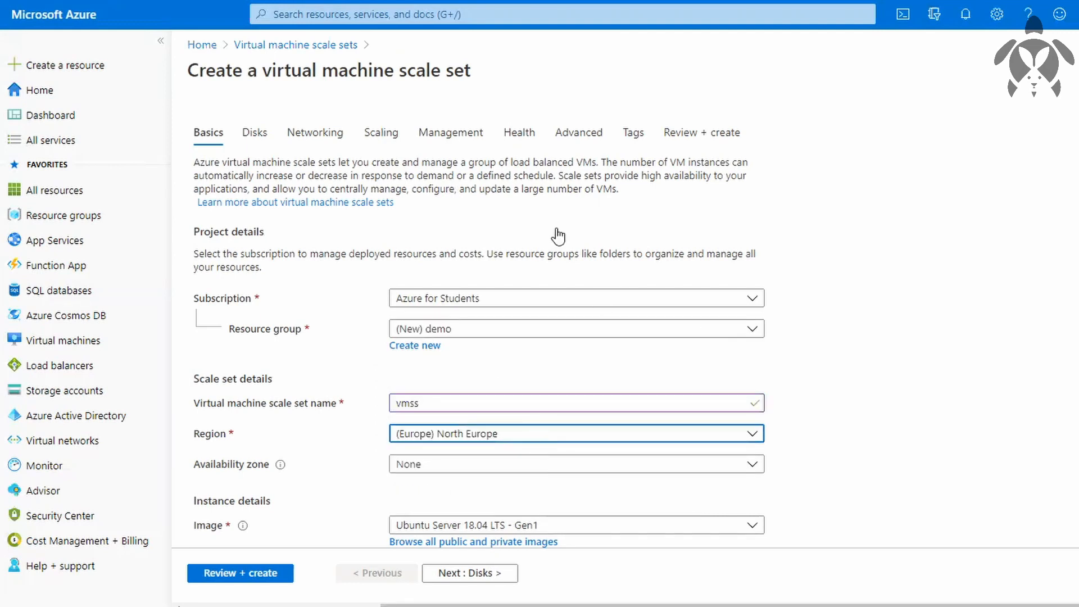
{"action": "left_click", "coordinate": [425, 91]}
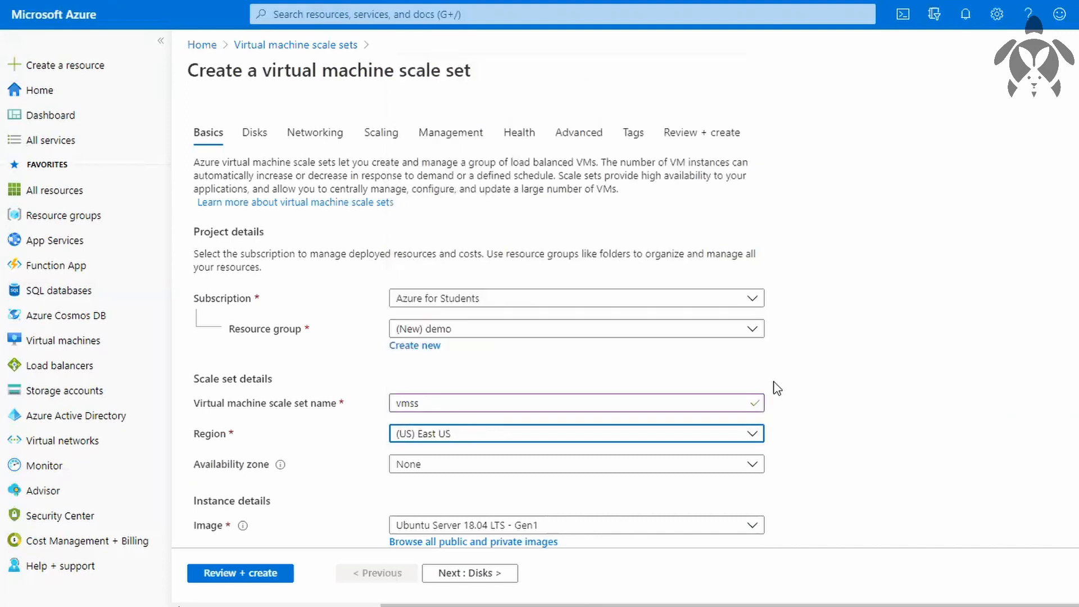
{"action": "scroll", "coordinate": [777, 388], "scroll_direction": "down", "scroll_amount": 3}
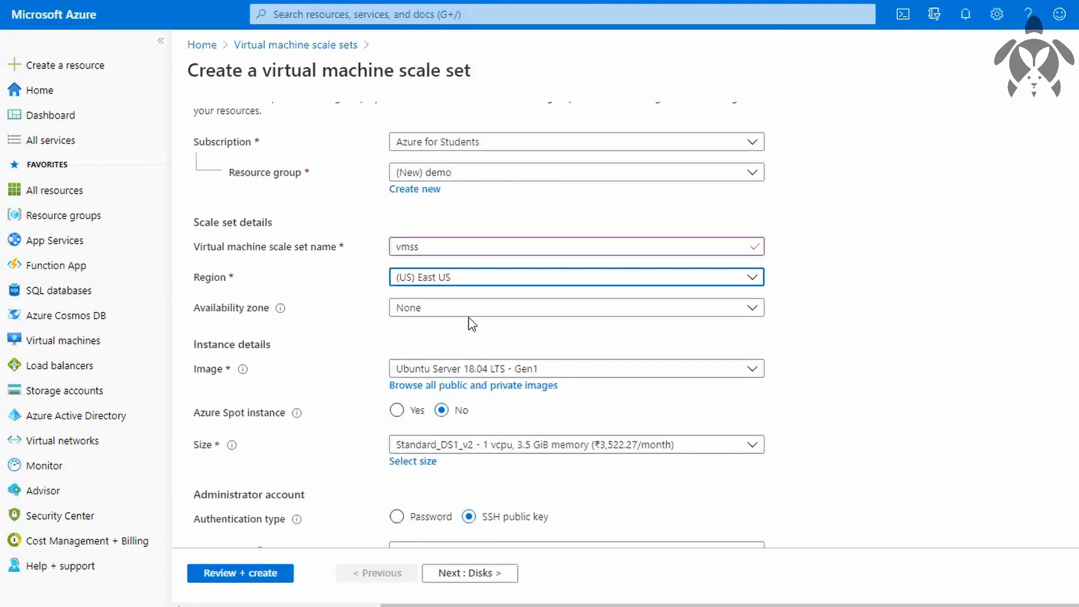
{"action": "left_click", "coordinate": [494, 317]}
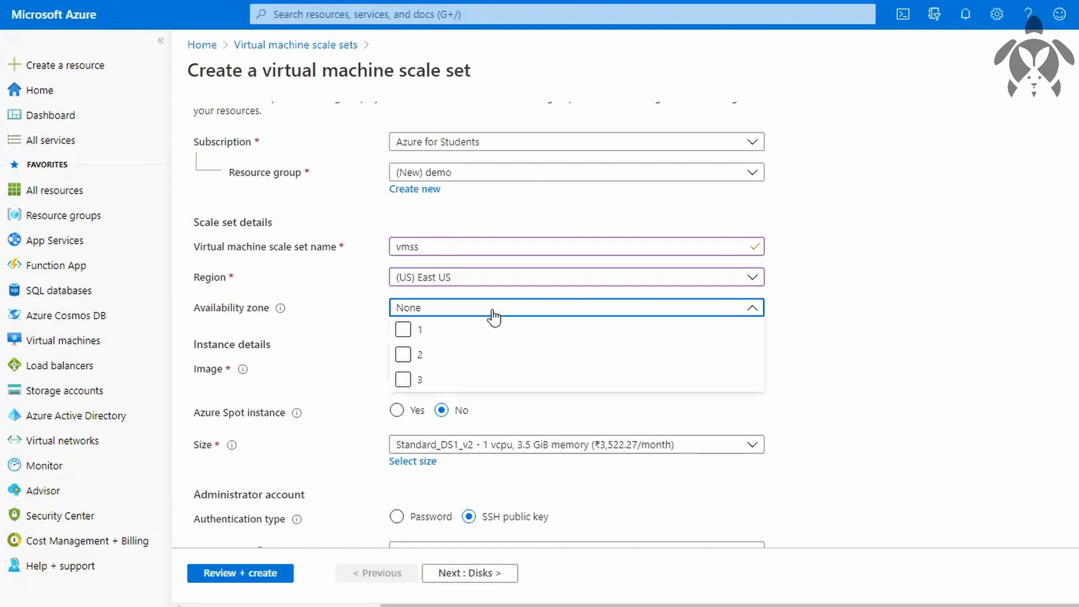
{"action": "left_click", "coordinate": [419, 379]}
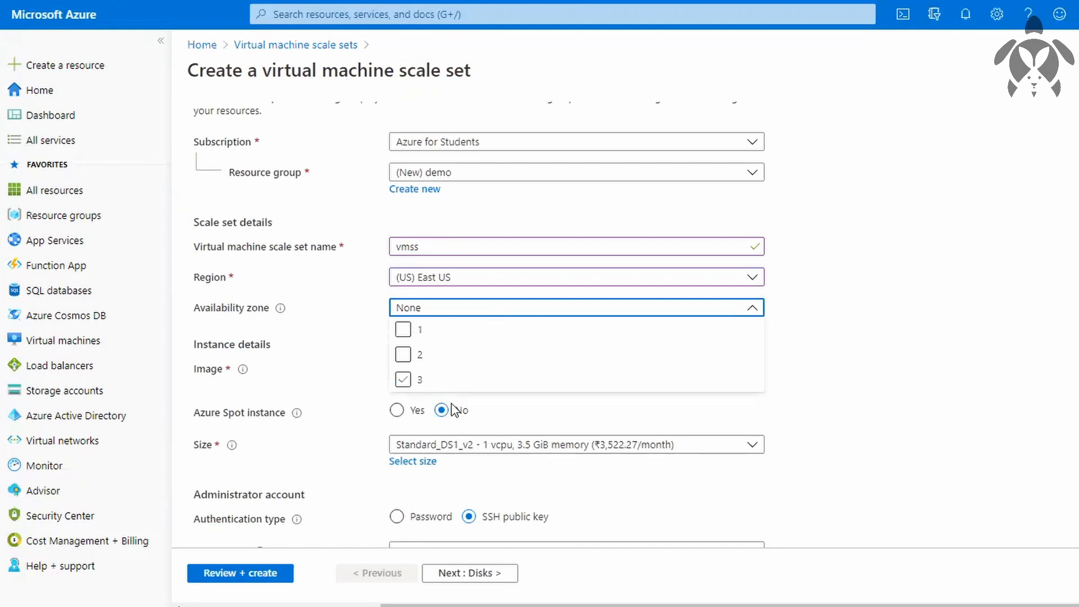
{"action": "left_click", "coordinate": [967, 374]}
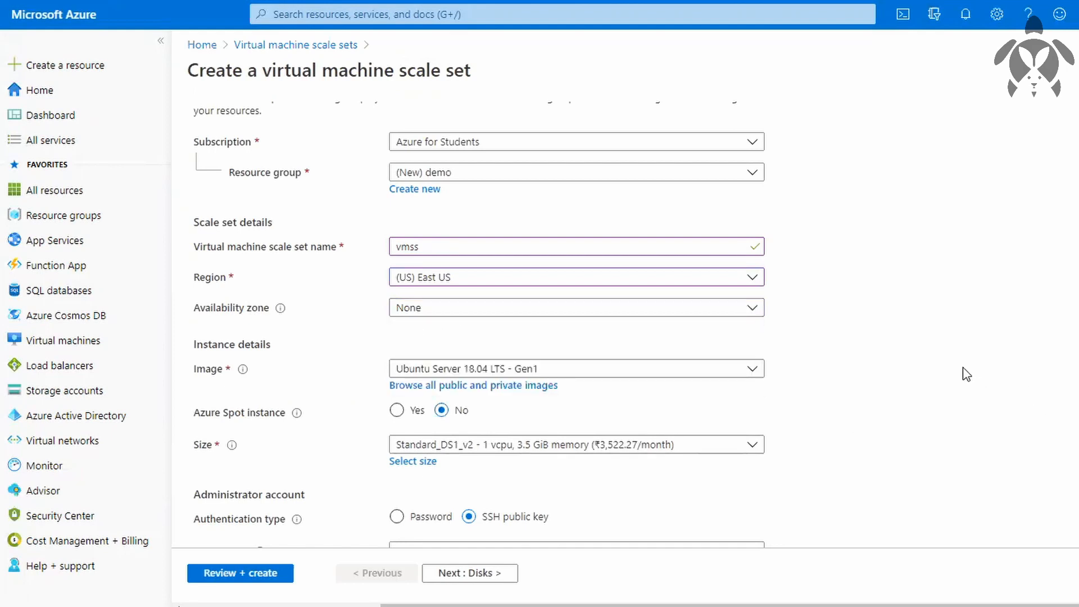
Set the instance image to Windows Server 2016 Datacenter - Gen1.
{"action": "left_click", "coordinate": [554, 369]}
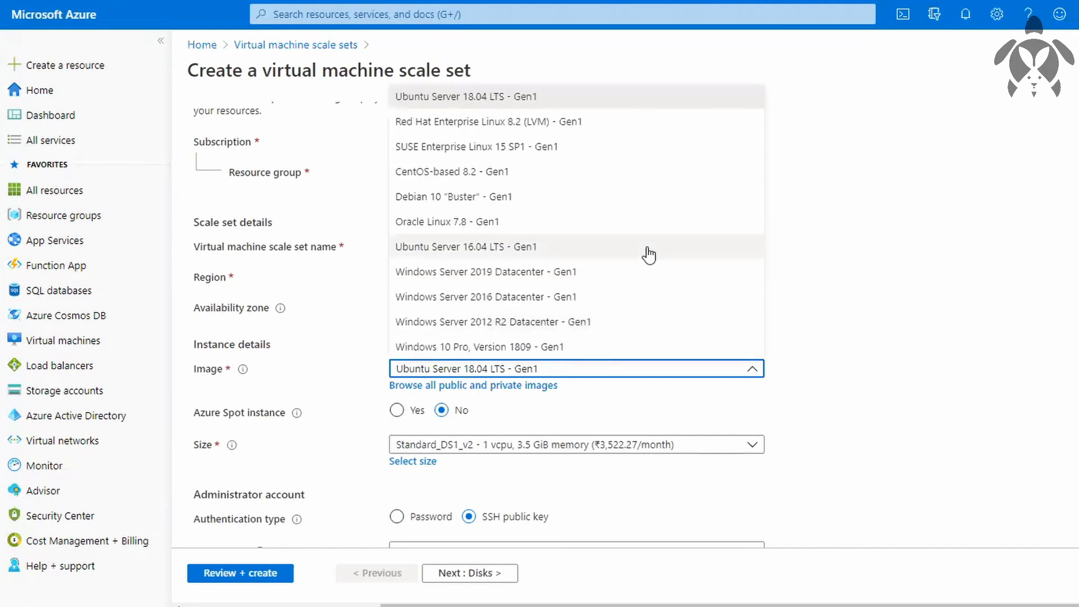
{"action": "left_click", "coordinate": [585, 297]}
Set the administrator username to Azureuser, and enter and confirm the account password.
{"action": "scroll", "coordinate": [978, 379], "scroll_direction": "down", "scroll_amount": 3}
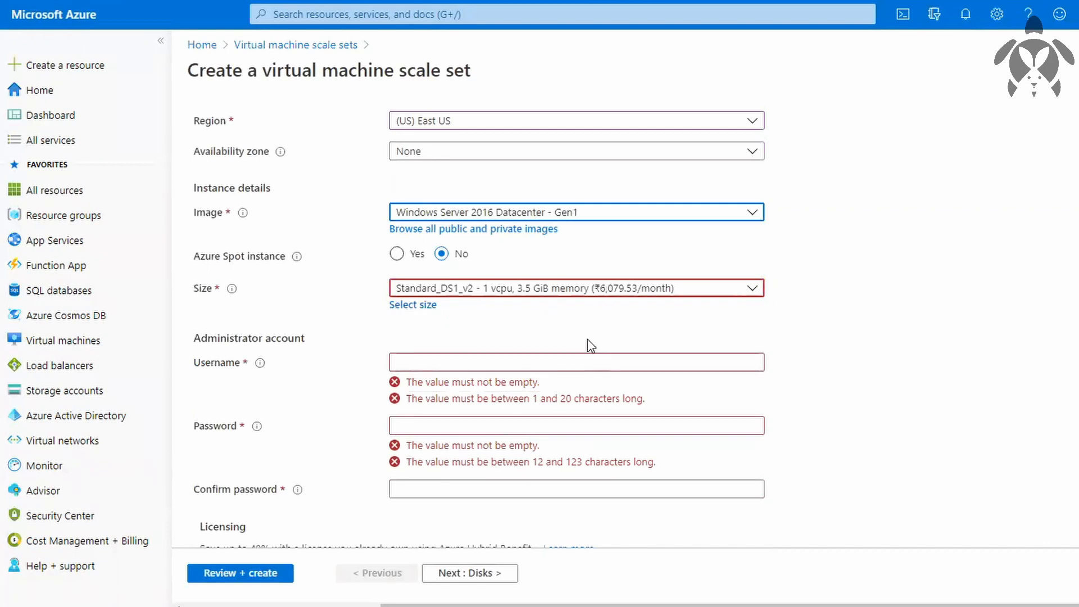
{"action": "left_click", "coordinate": [465, 361]}
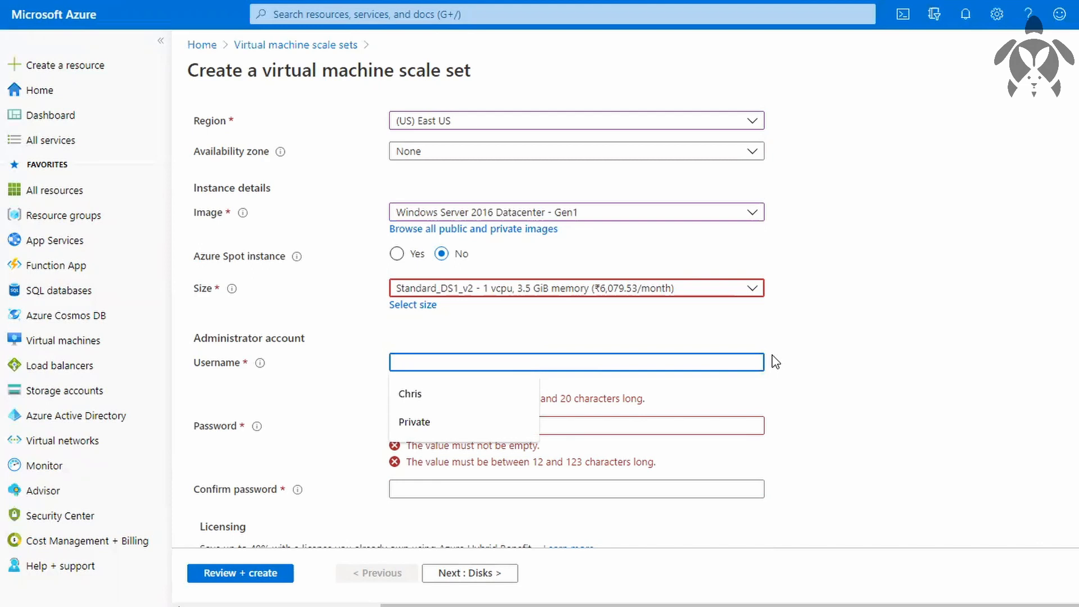
{"action": "type", "text": "Azureuser"}
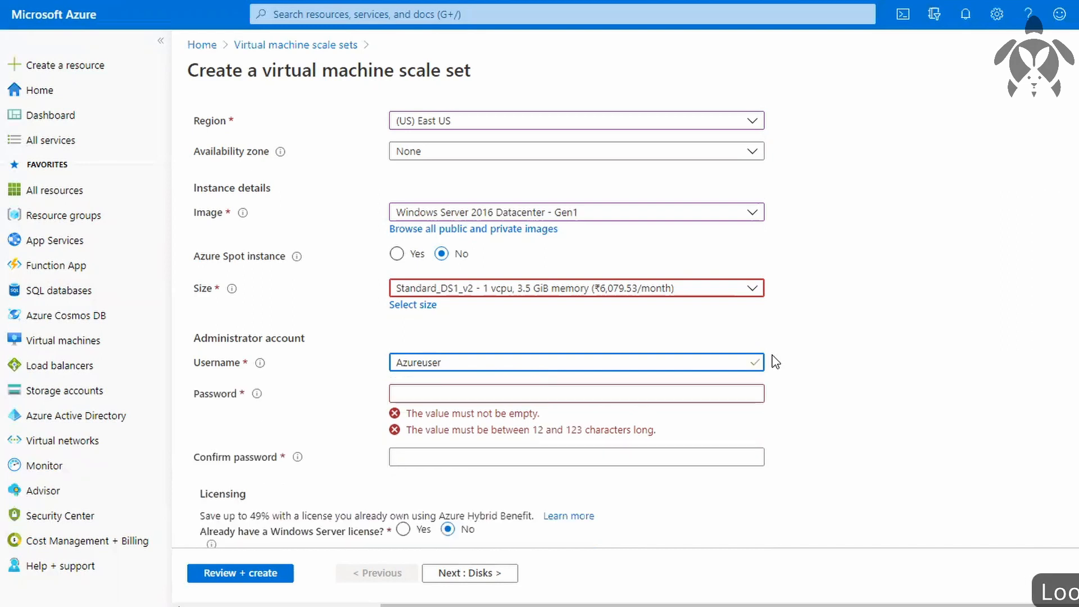
{"action": "key", "text": "Tab"}
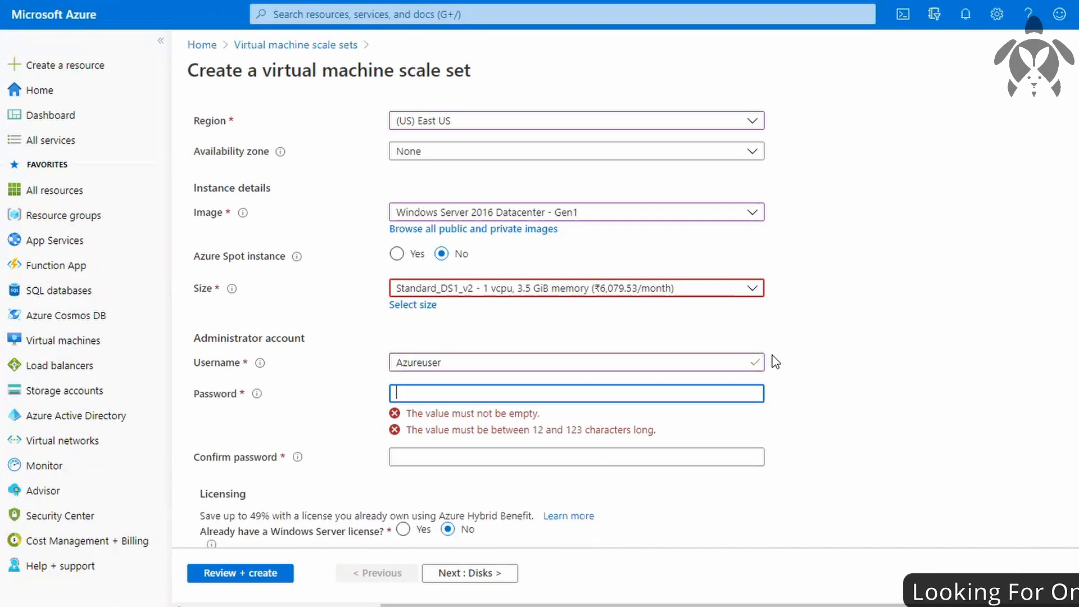
{"action": "type", "text": "Password@12"}
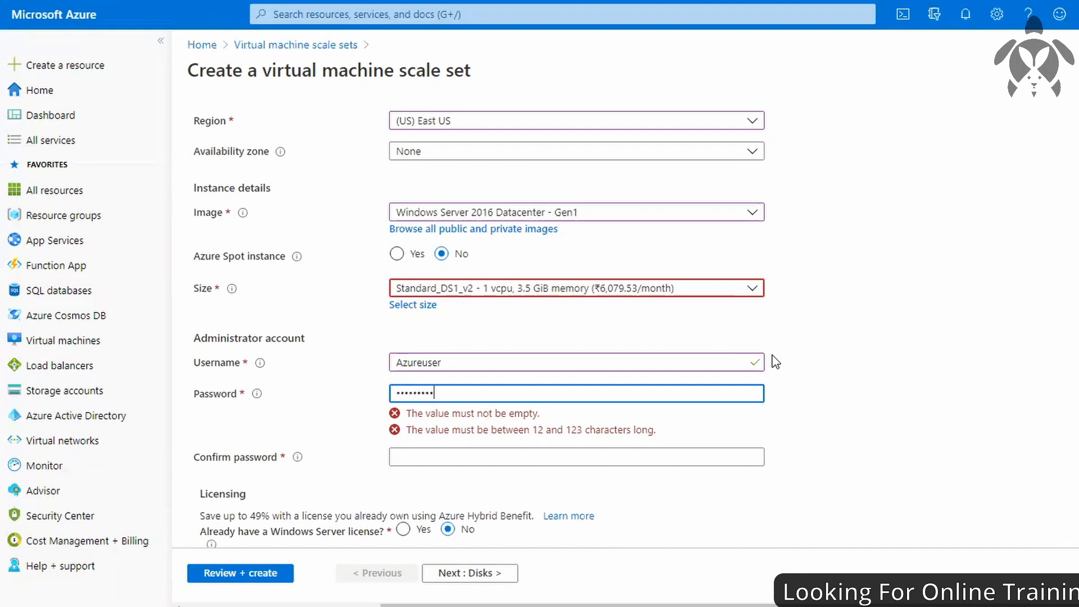
{"action": "type", "text": "3"}
{"action": "key", "text": "Tab"}
{"action": "type", "text": "P"}
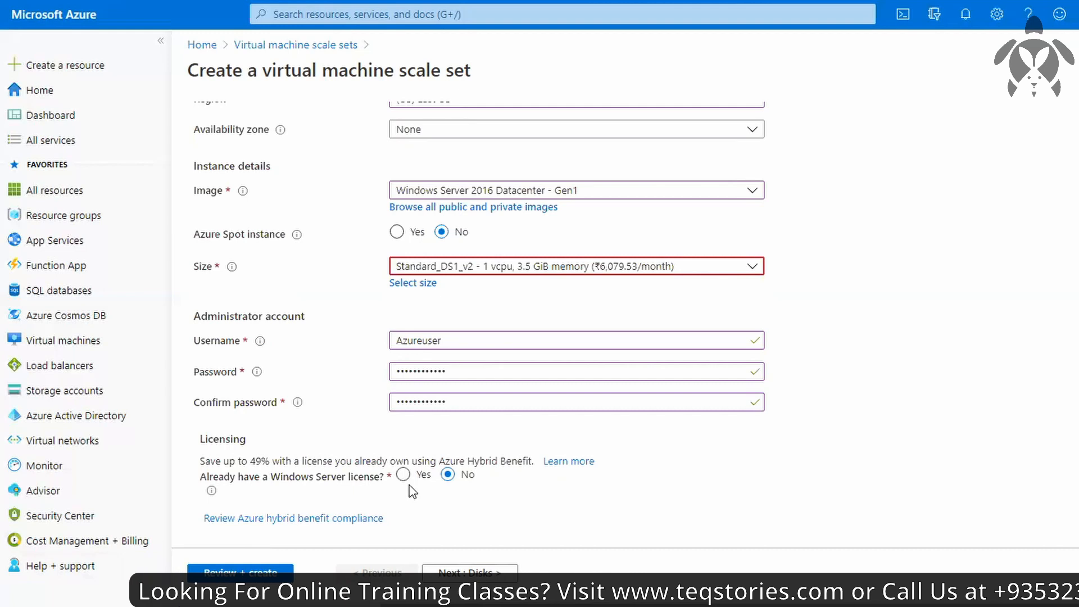
Try using a load balancer in the scale set's networking settings, and switch the option back to No.
{"action": "scroll", "coordinate": [420, 510], "scroll_direction": "up", "scroll_amount": 6}
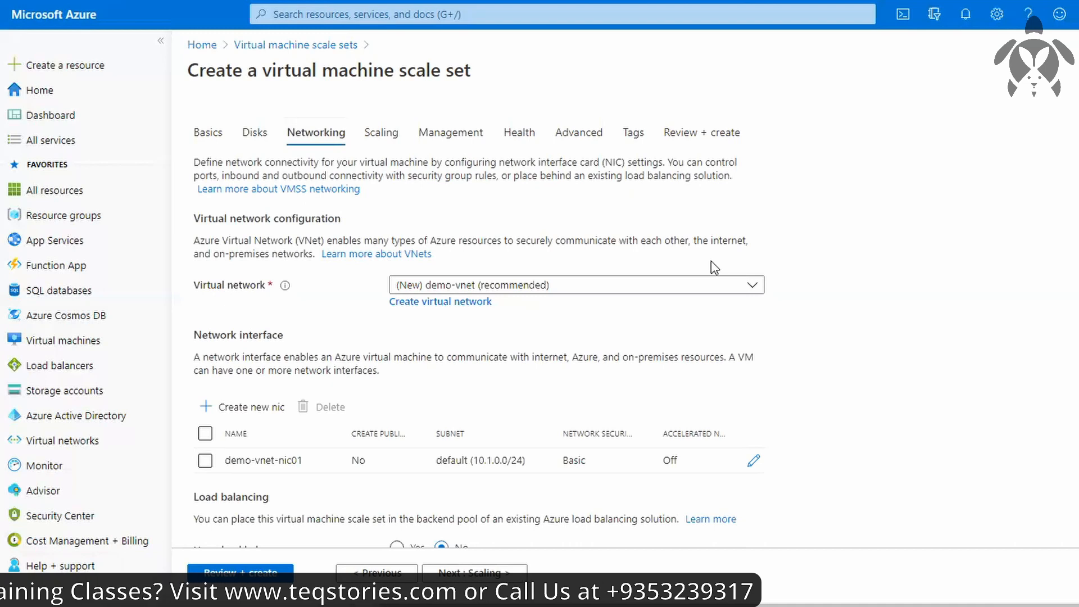
{"action": "scroll", "coordinate": [718, 289], "scroll_direction": "down", "scroll_amount": 1}
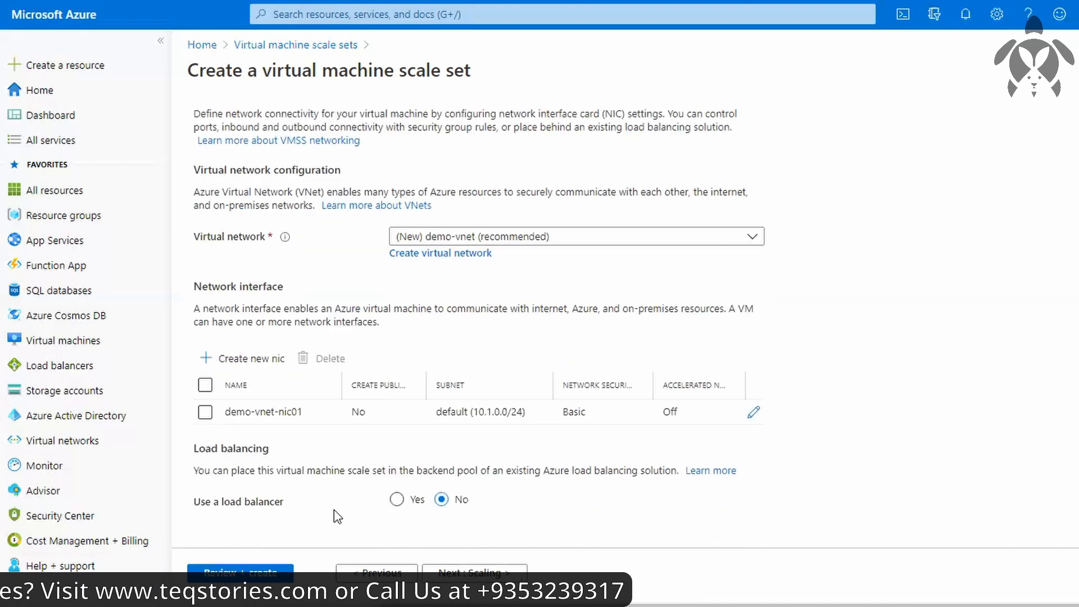
{"action": "left_click", "coordinate": [397, 500]}
{"action": "scroll", "coordinate": [400, 506], "scroll_direction": "down", "scroll_amount": 4}
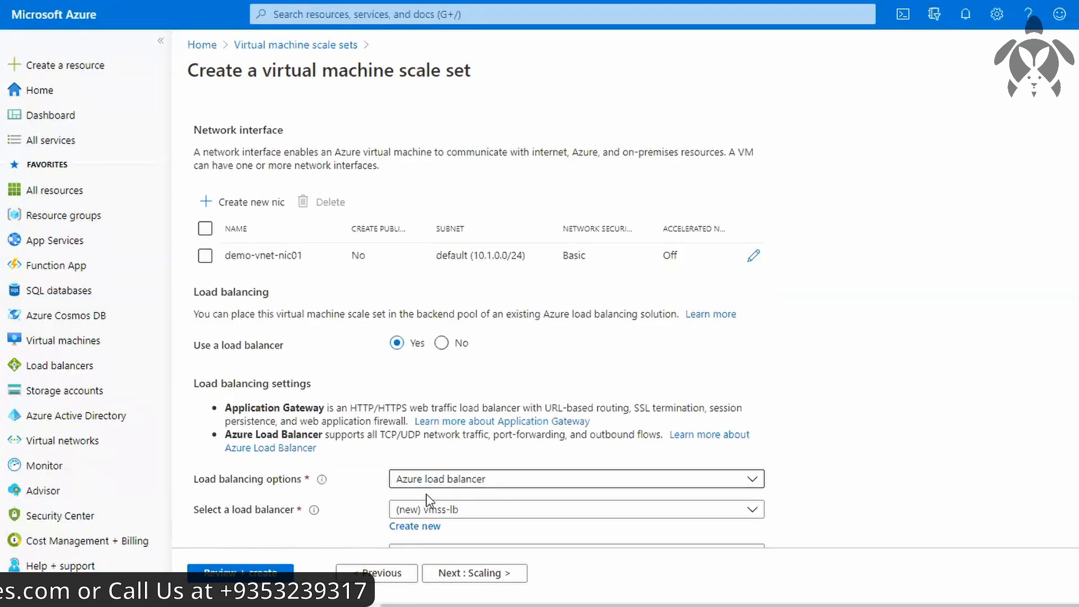
{"action": "scroll", "coordinate": [419, 490], "scroll_direction": "up", "scroll_amount": 1}
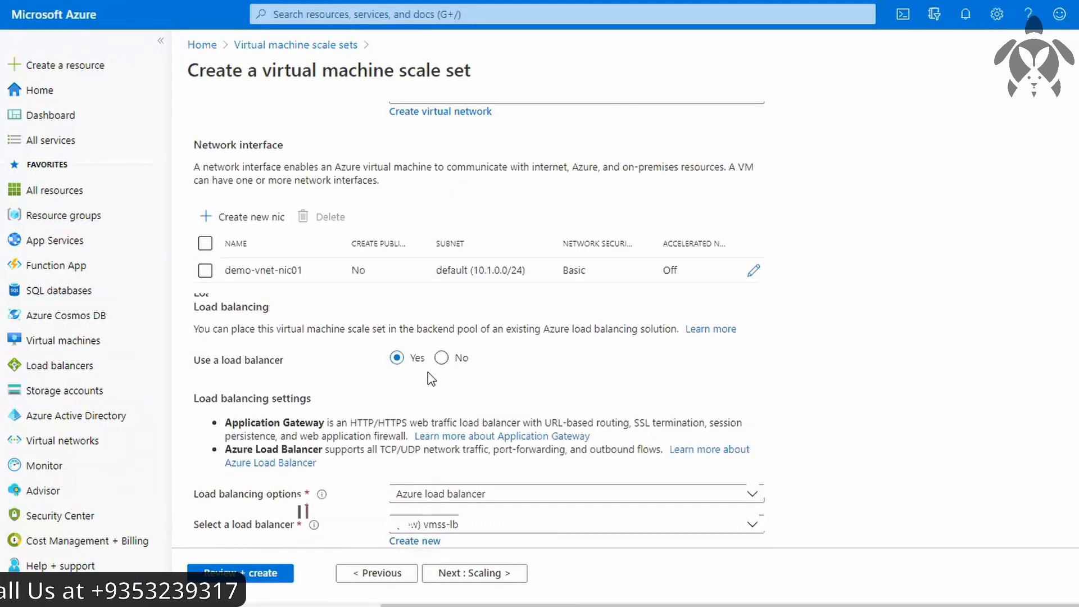
{"action": "left_click", "coordinate": [442, 358]}
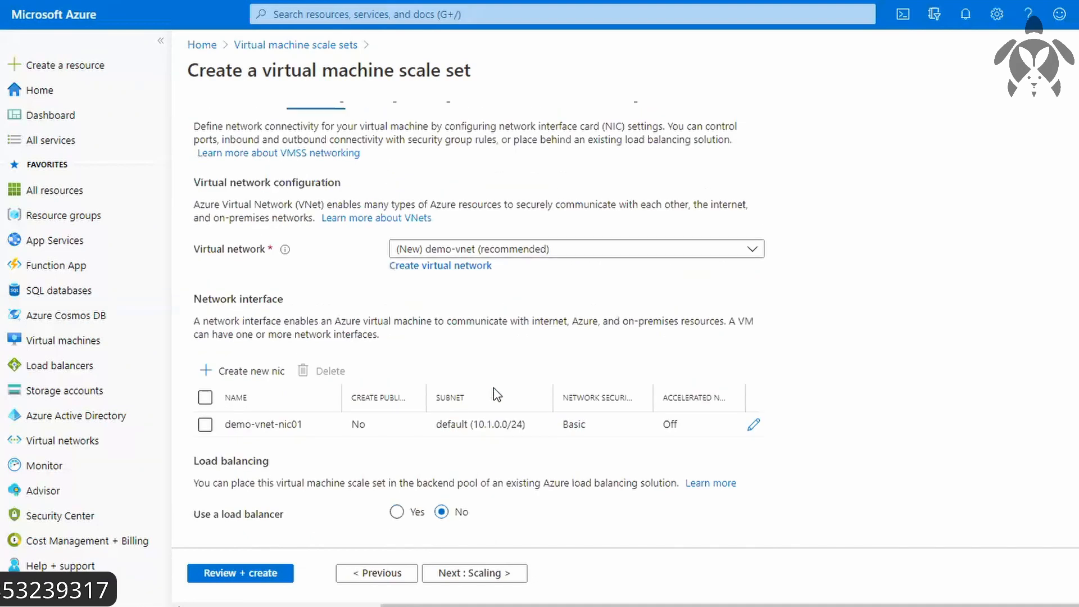
{"action": "scroll", "coordinate": [425, 247], "scroll_direction": "up", "scroll_amount": 1}
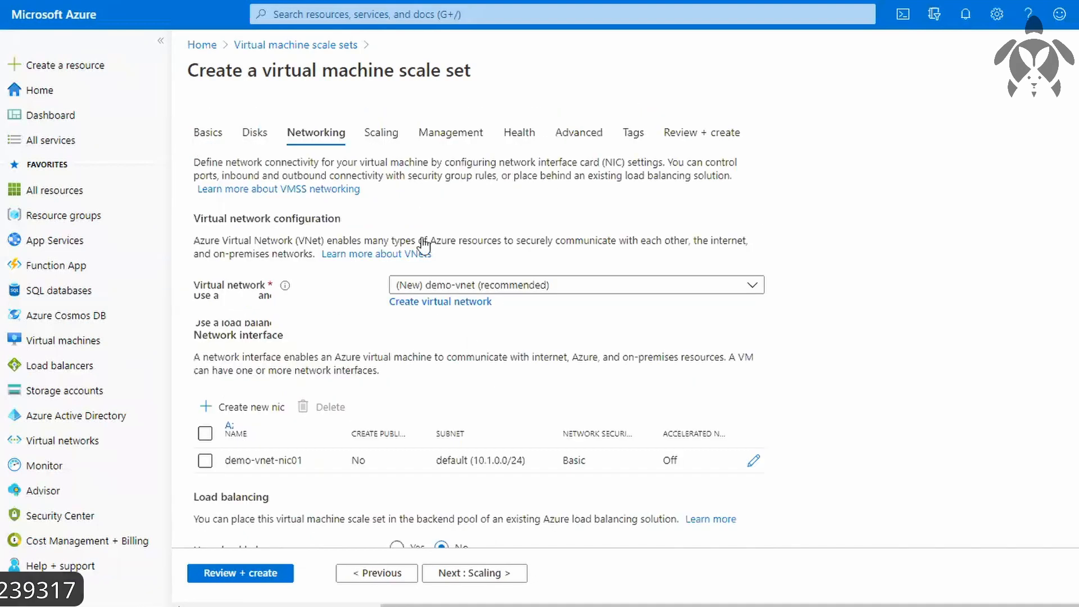
Try an initial instance count of 1000 in the scale set's scaling settings.
{"action": "left_click", "coordinate": [387, 137]}
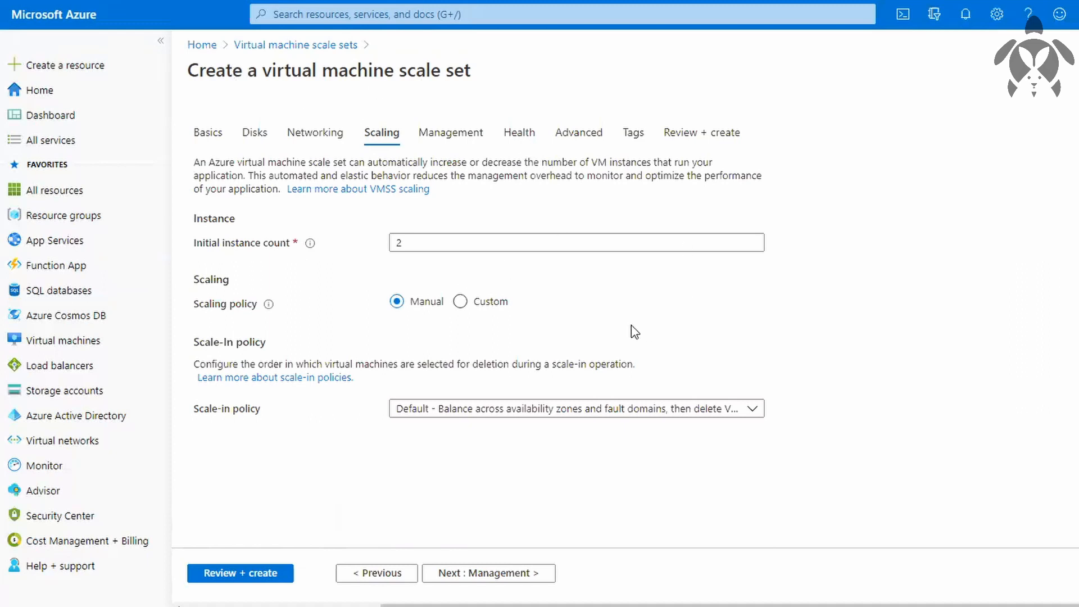
{"action": "mouse_move", "coordinate": [311, 245]}
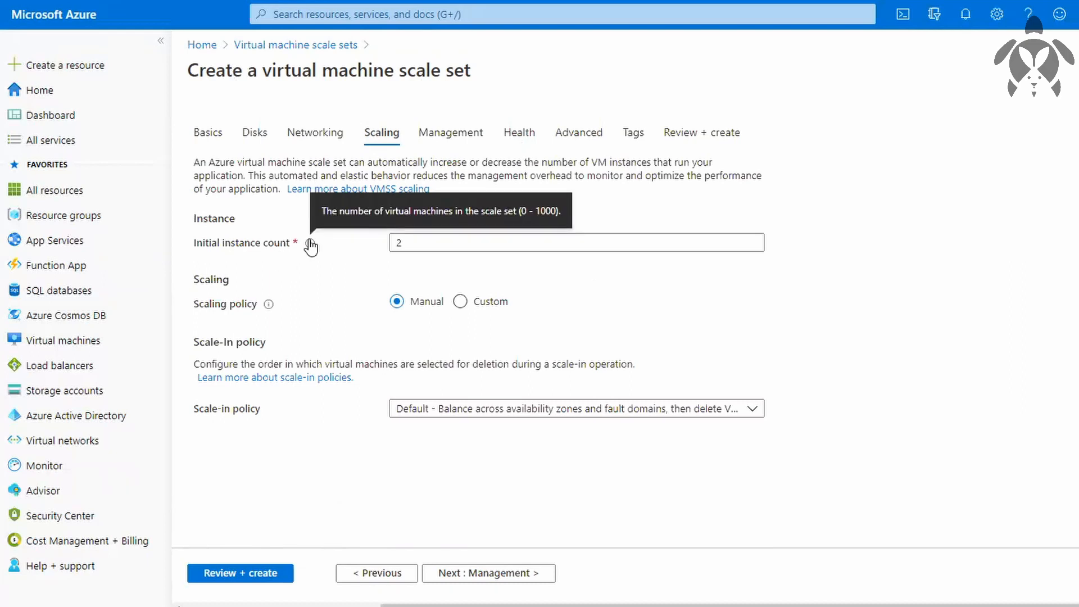
{"action": "left_click", "coordinate": [427, 248]}
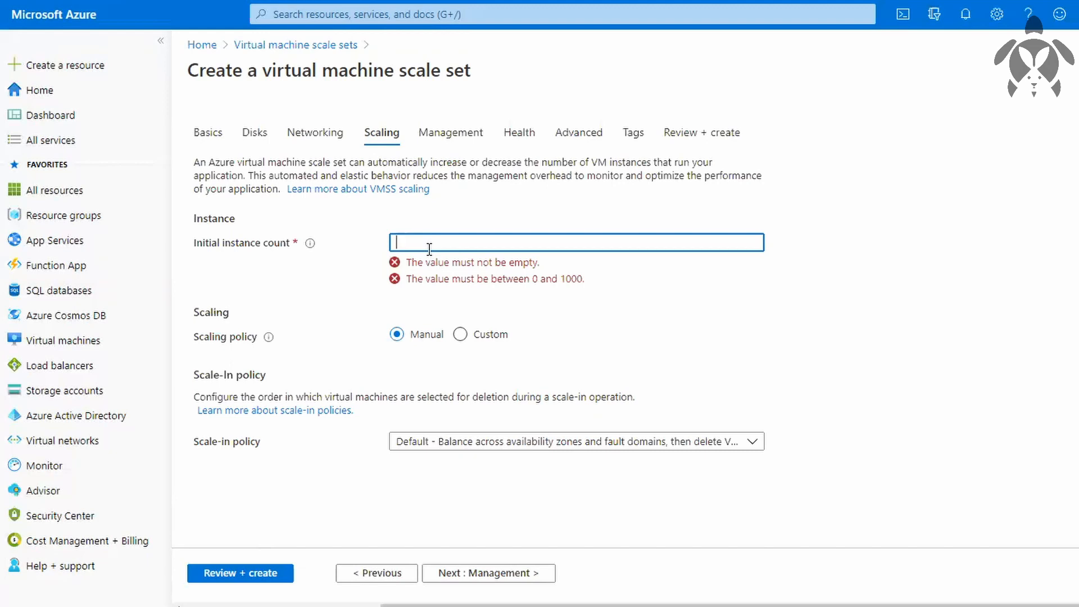
{"action": "type", "text": "1000"}
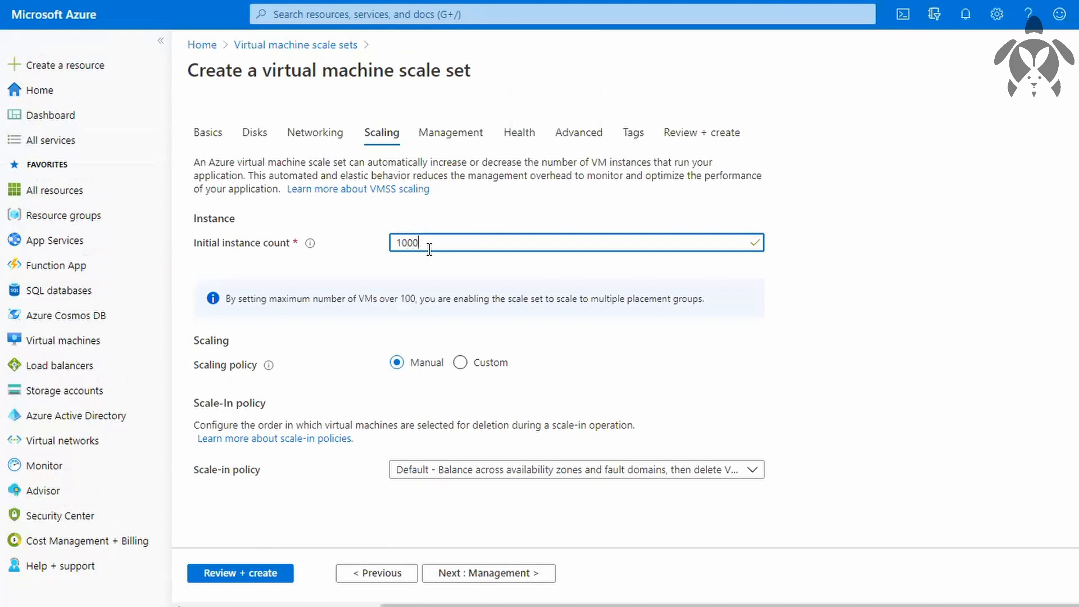
Set the initial instance count to 2.
{"action": "key", "text": "BackSpace"}
{"action": "key", "text": "BackSpace"}
{"action": "key", "text": "BackSpace"}
{"action": "key", "text": "BackSpace"}
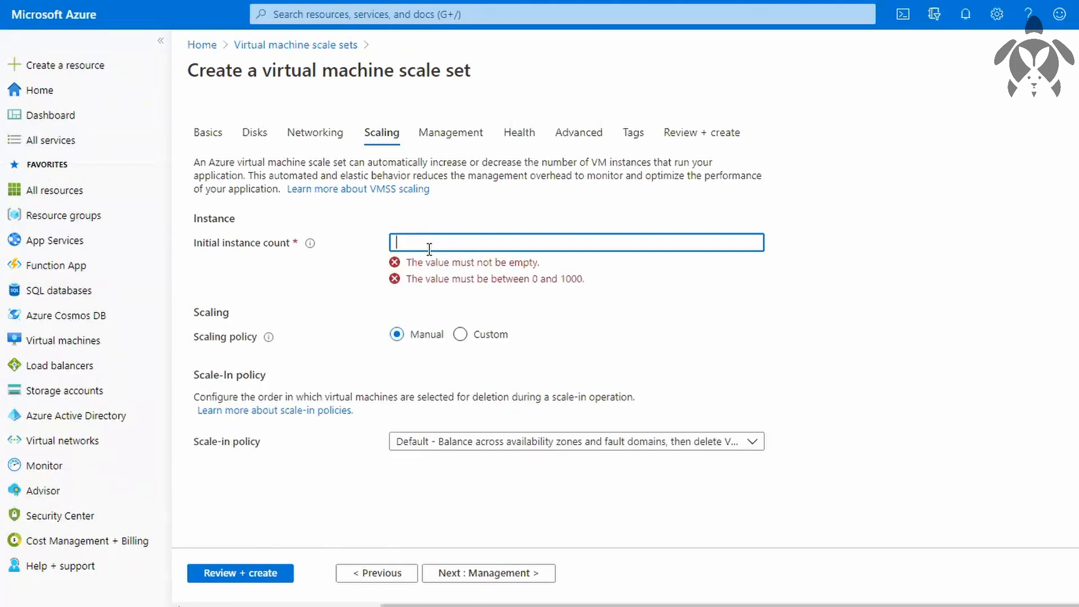
{"action": "type", "text": "2"}
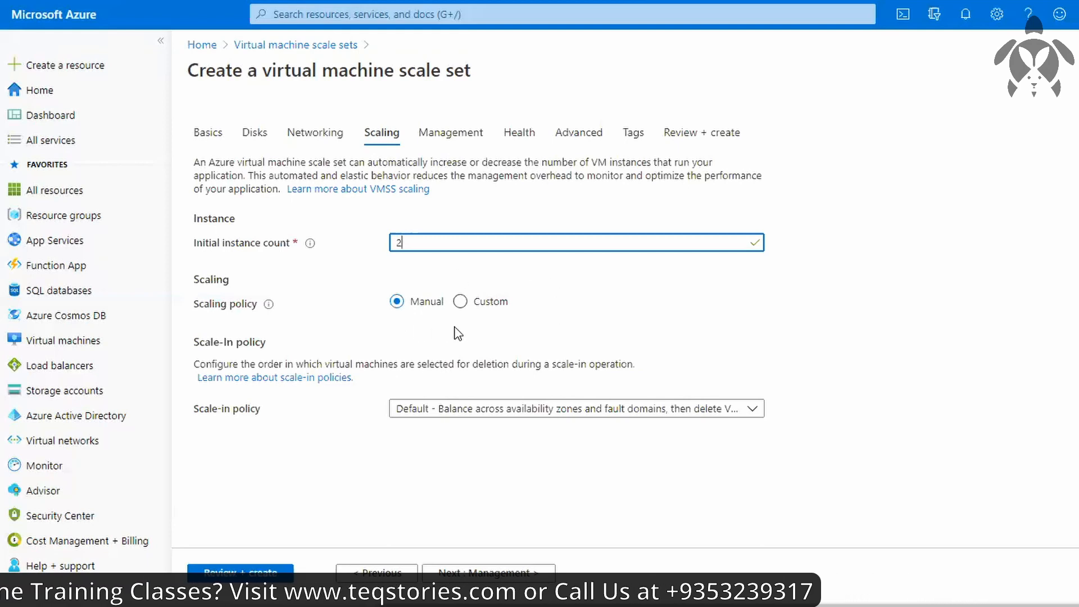
Switch the scaling policy to Custom and set the scale-out duration to 5 minutes.
{"action": "left_click", "coordinate": [464, 304]}
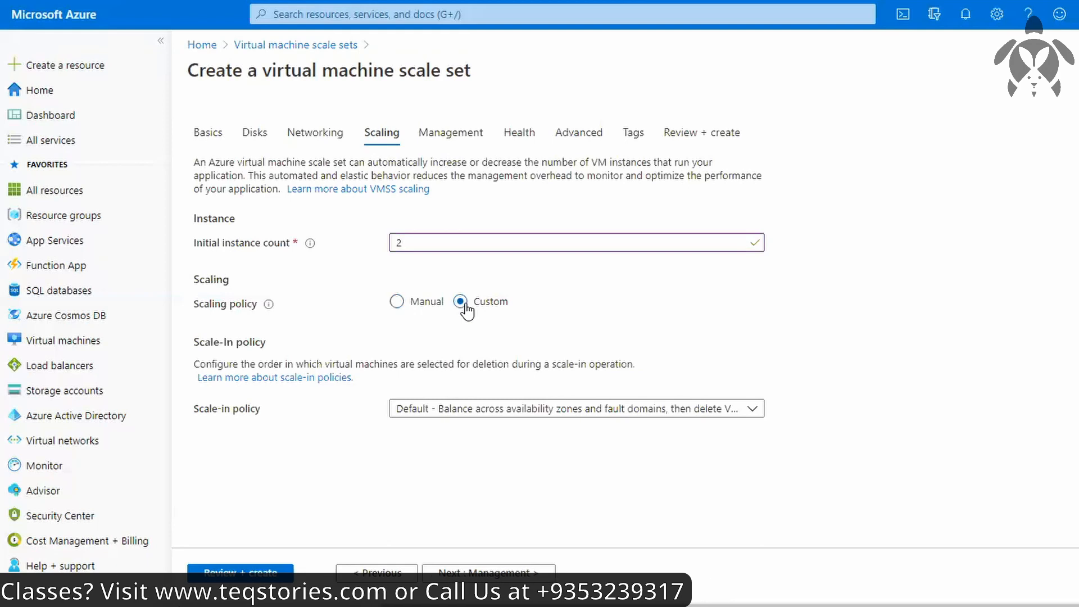
{"action": "scroll", "coordinate": [491, 264], "scroll_direction": "down", "scroll_amount": 1}
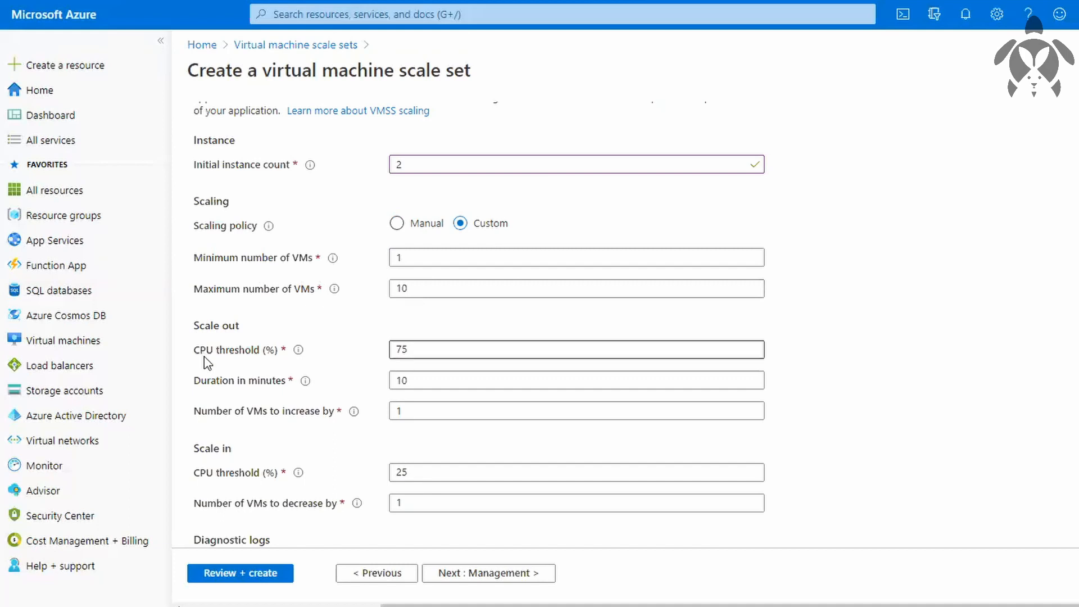
{"action": "left_click", "coordinate": [404, 353]}
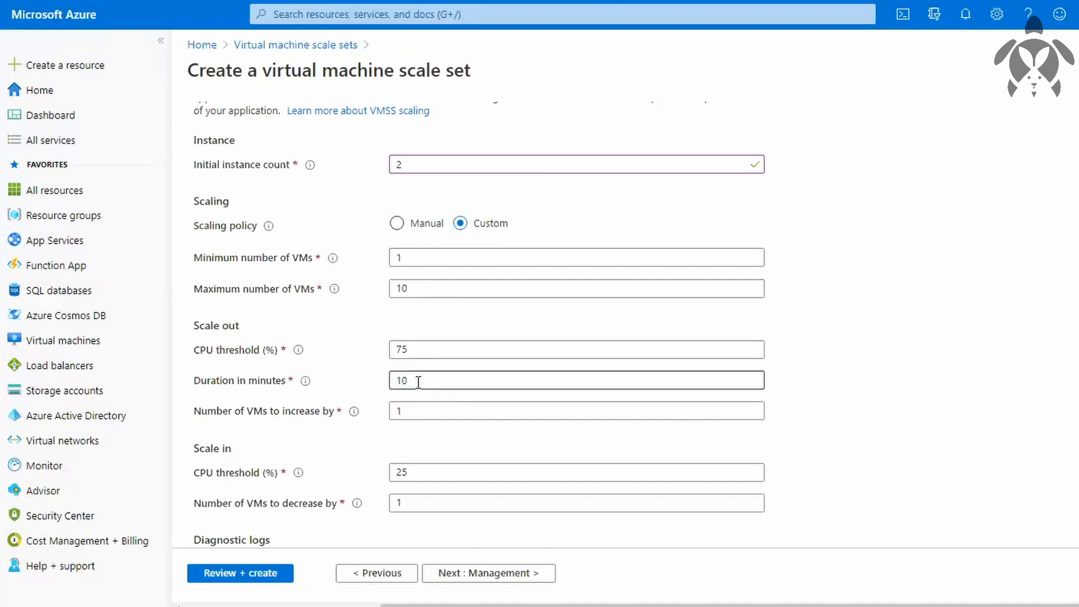
{"action": "left_click", "coordinate": [412, 381]}
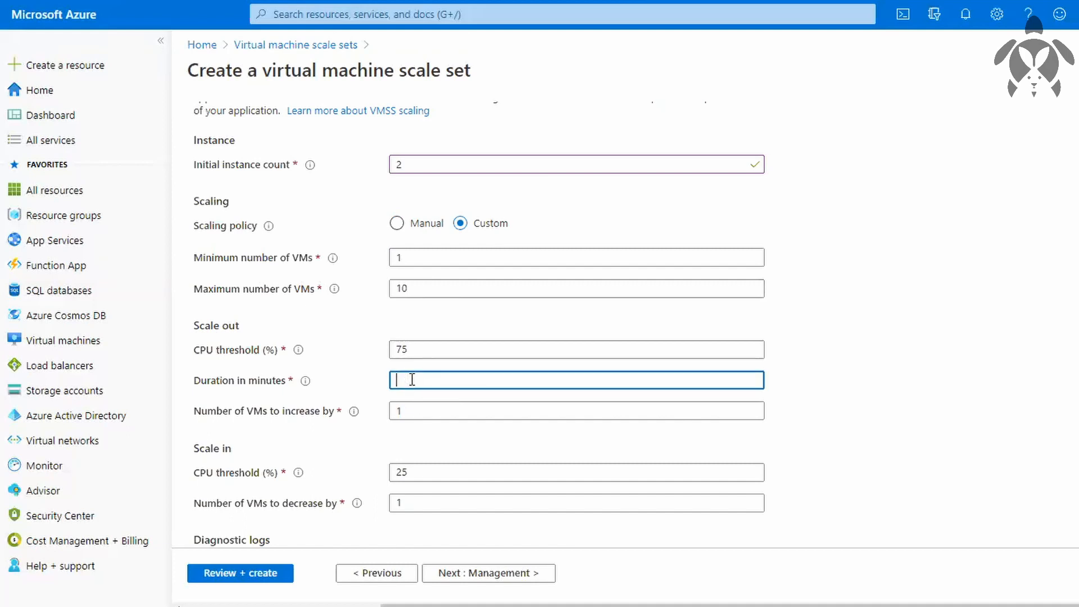
{"action": "type", "text": "5"}
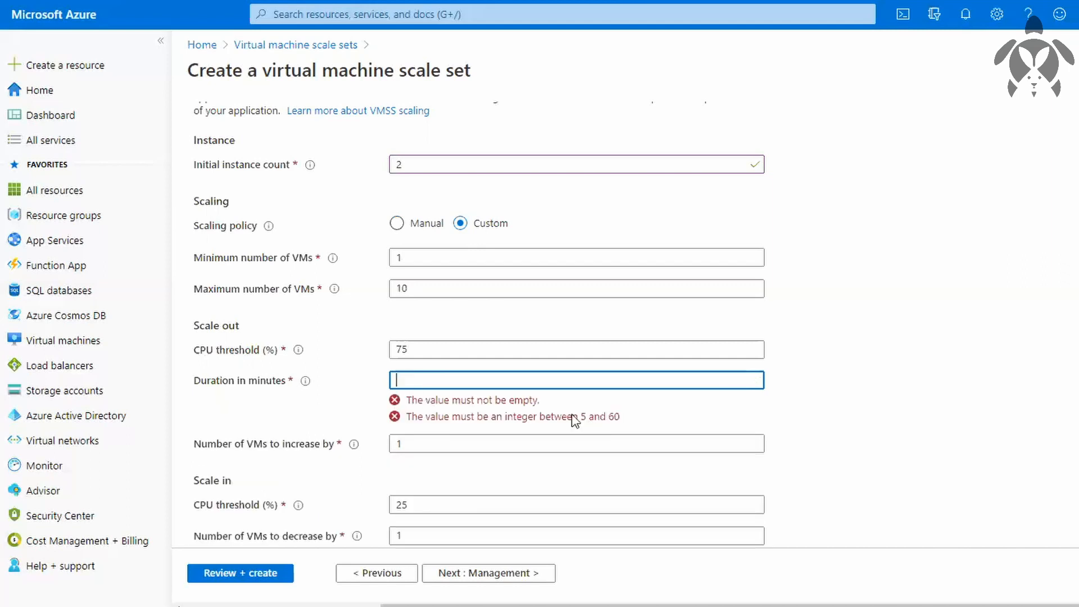
{"action": "type", "text": "5"}
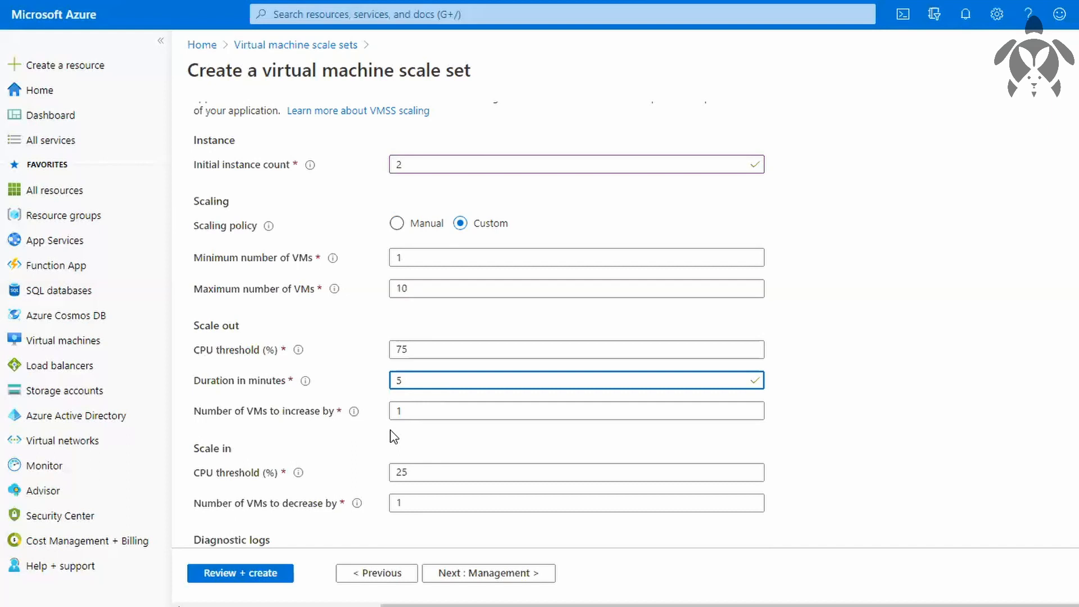
Examine the custom scaling settings, from the initial instance count and VM limits to the scale-out and scale-in thresholds.
{"action": "scroll", "coordinate": [383, 430], "scroll_direction": "up", "scroll_amount": 2}
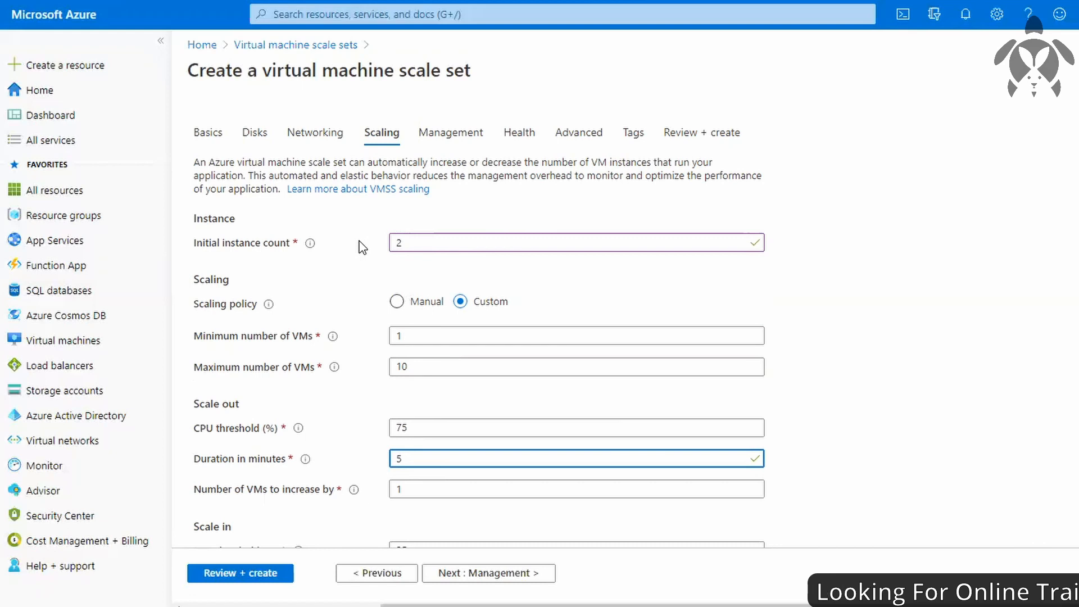
{"action": "scroll", "coordinate": [363, 247], "scroll_direction": "down", "scroll_amount": 1}
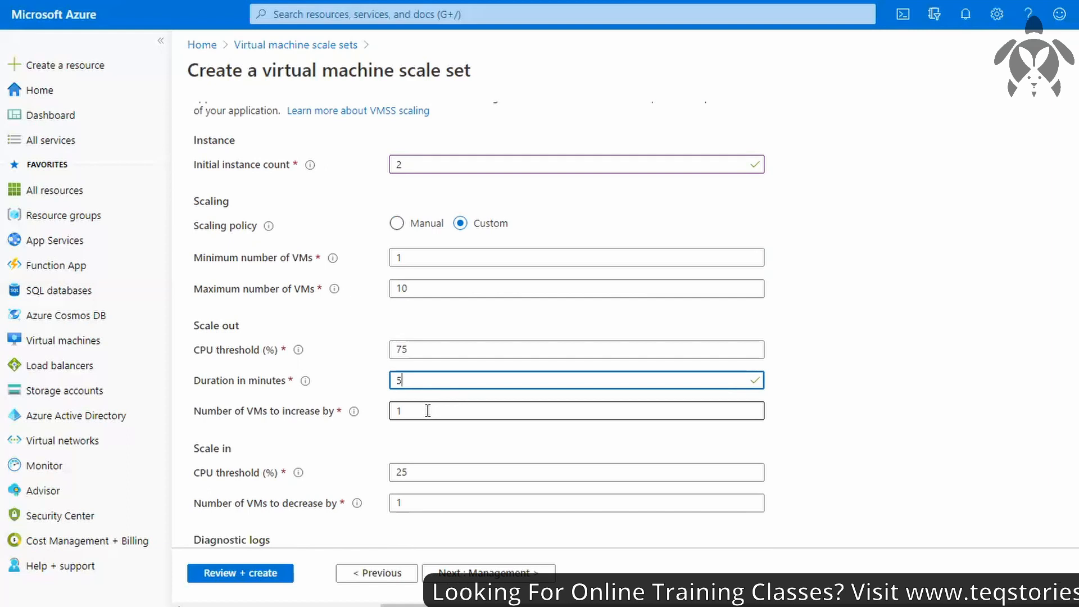
{"action": "scroll", "coordinate": [417, 413], "scroll_direction": "down", "scroll_amount": 1}
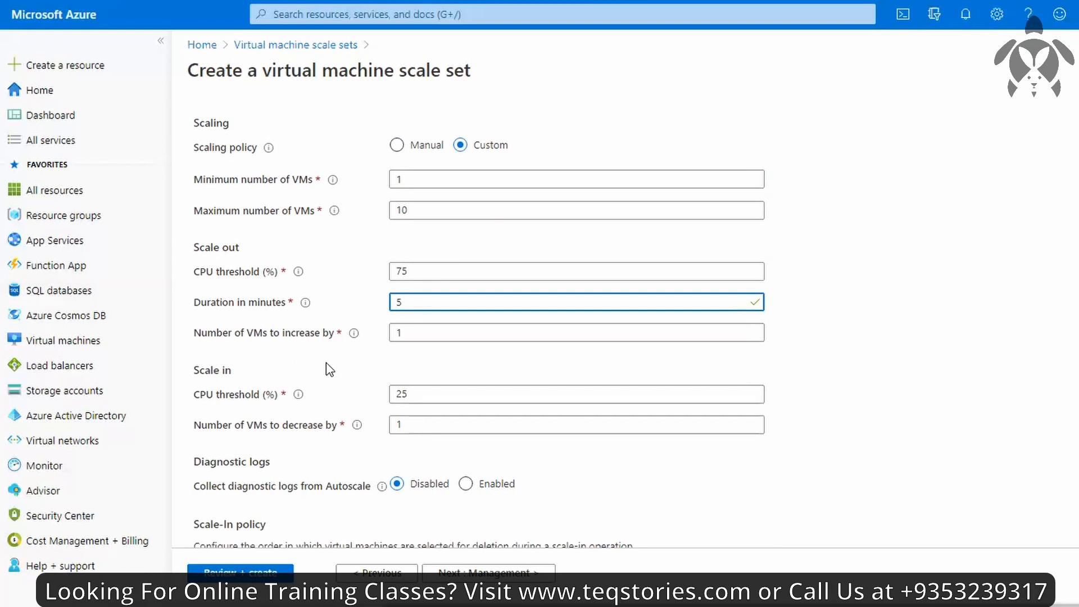
{"action": "scroll", "coordinate": [330, 369], "scroll_direction": "up", "scroll_amount": 2}
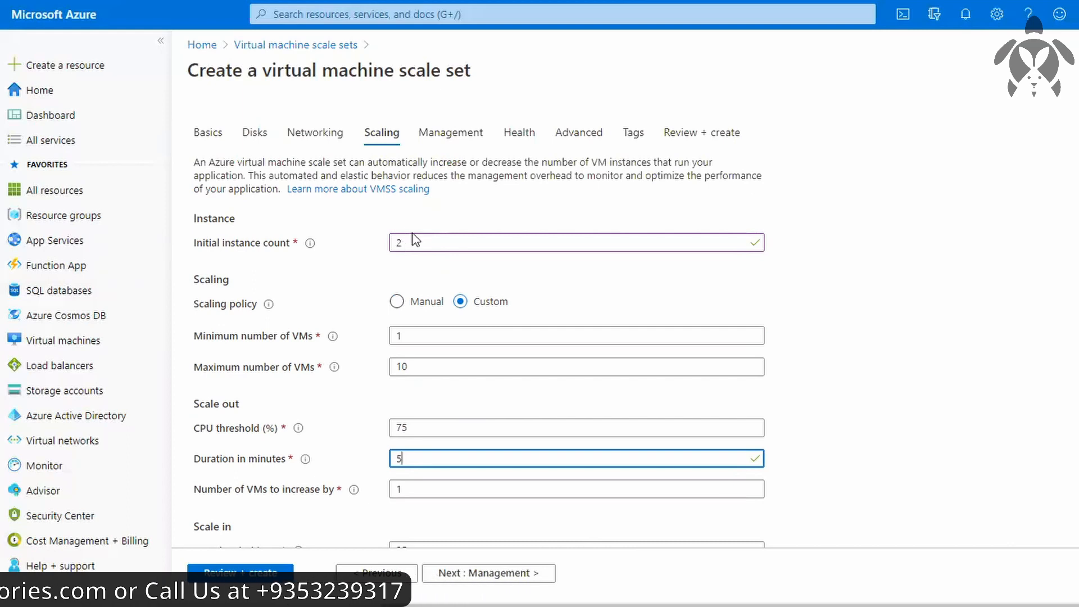
{"action": "scroll", "coordinate": [402, 243], "scroll_direction": "down", "scroll_amount": 4}
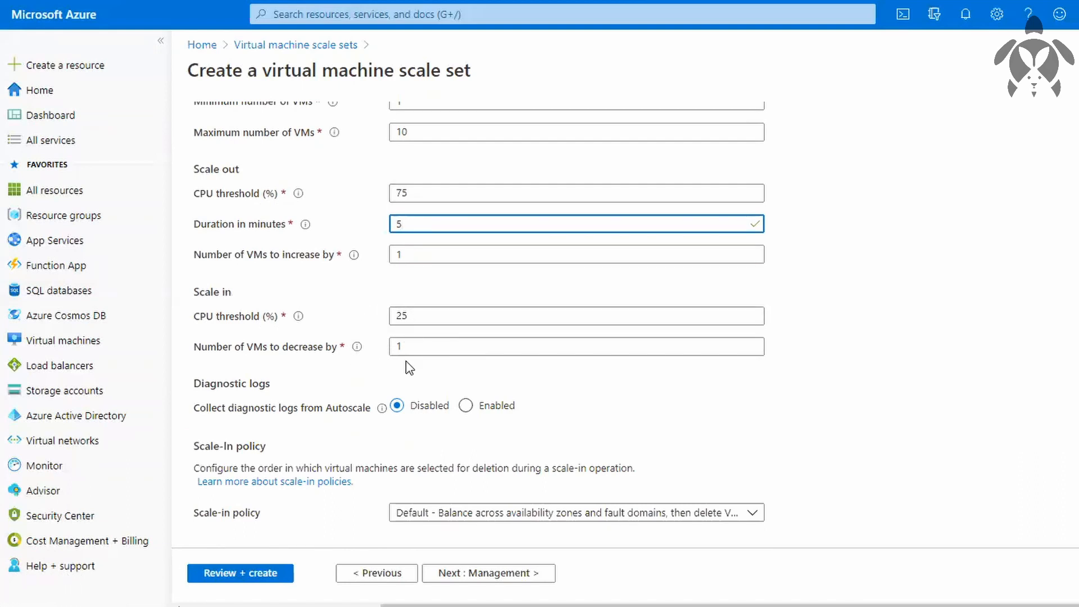
{"action": "scroll", "coordinate": [406, 364], "scroll_direction": "up", "scroll_amount": 3}
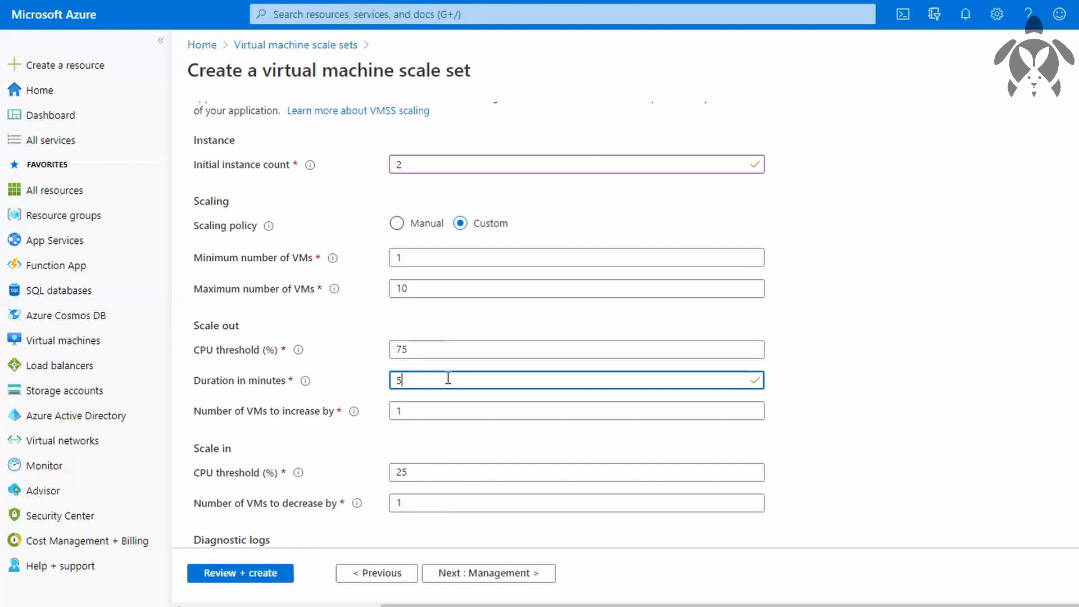
{"action": "scroll", "coordinate": [517, 281], "scroll_direction": "up", "scroll_amount": 2}
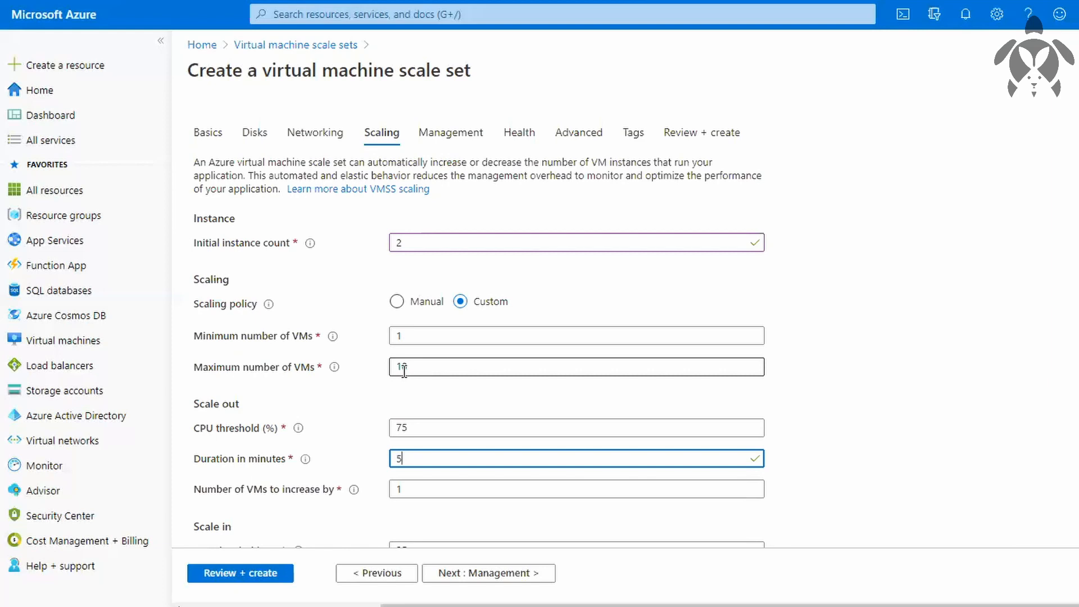
Choose the Default scale-in policy, which balances across availability zones and fault domains, then deletes the VM with highest instance ID.
{"action": "scroll", "coordinate": [405, 369], "scroll_direction": "down", "scroll_amount": 4}
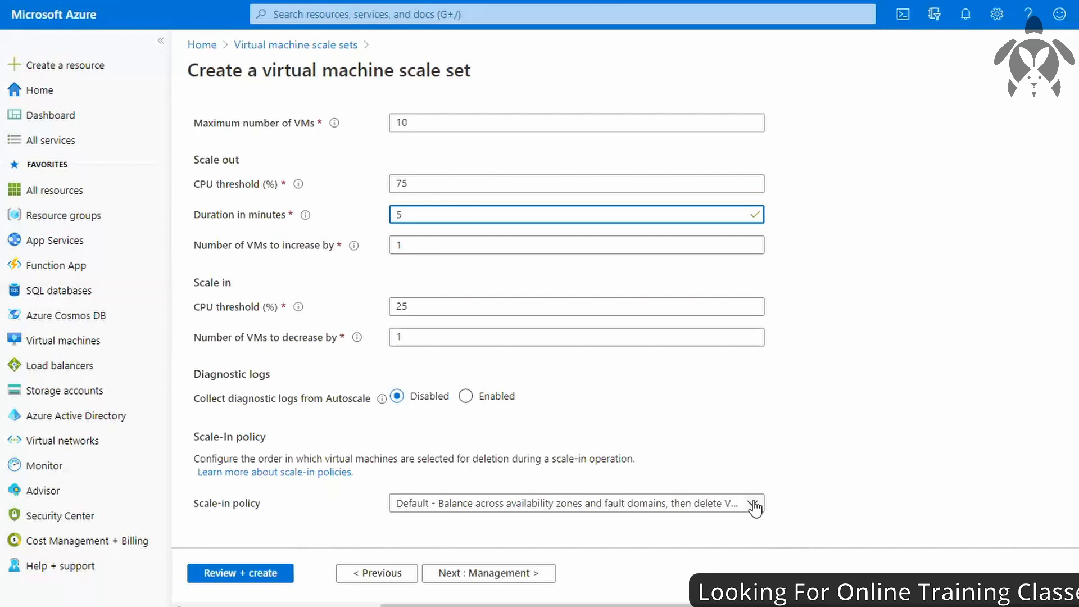
{"action": "left_click", "coordinate": [659, 502]}
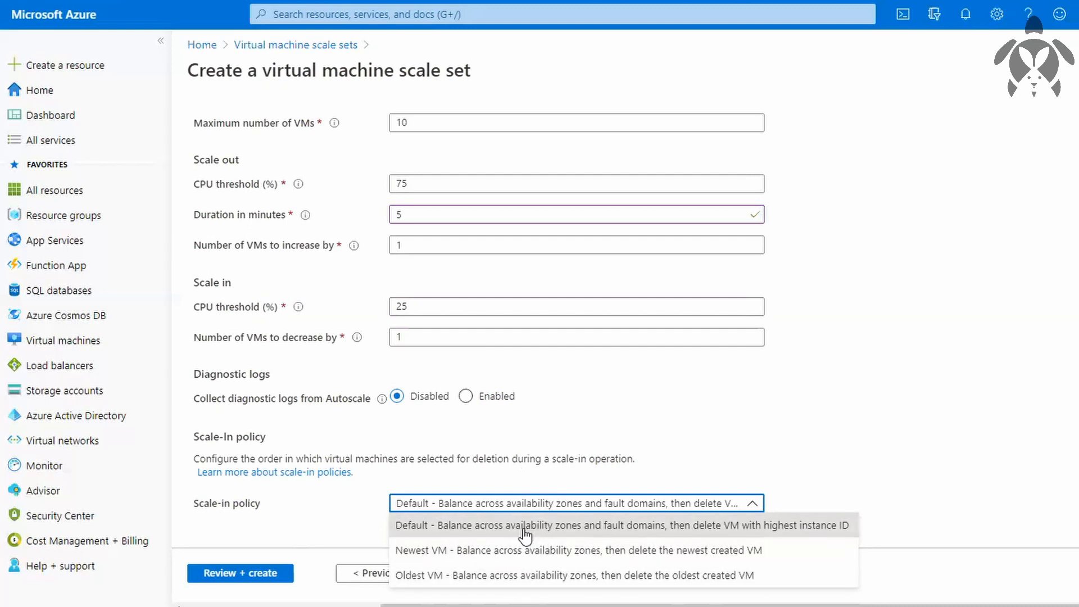
{"action": "left_click", "coordinate": [425, 529]}
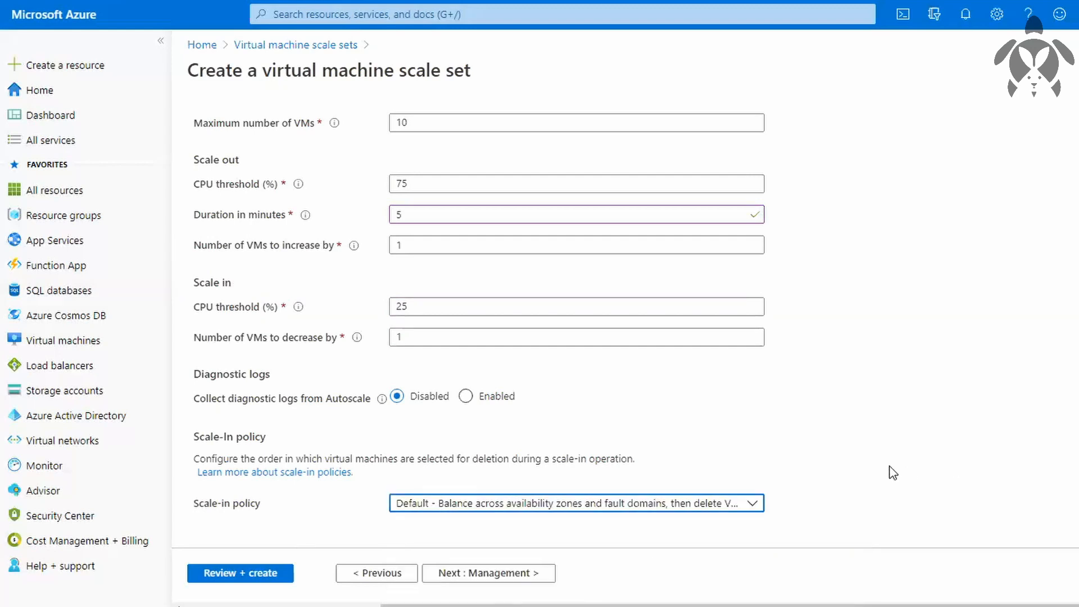
Turn boot diagnostics off in the scale set's management settings.
{"action": "scroll", "coordinate": [893, 472], "scroll_direction": "up", "scroll_amount": 5}
{"action": "left_click", "coordinate": [453, 134]}
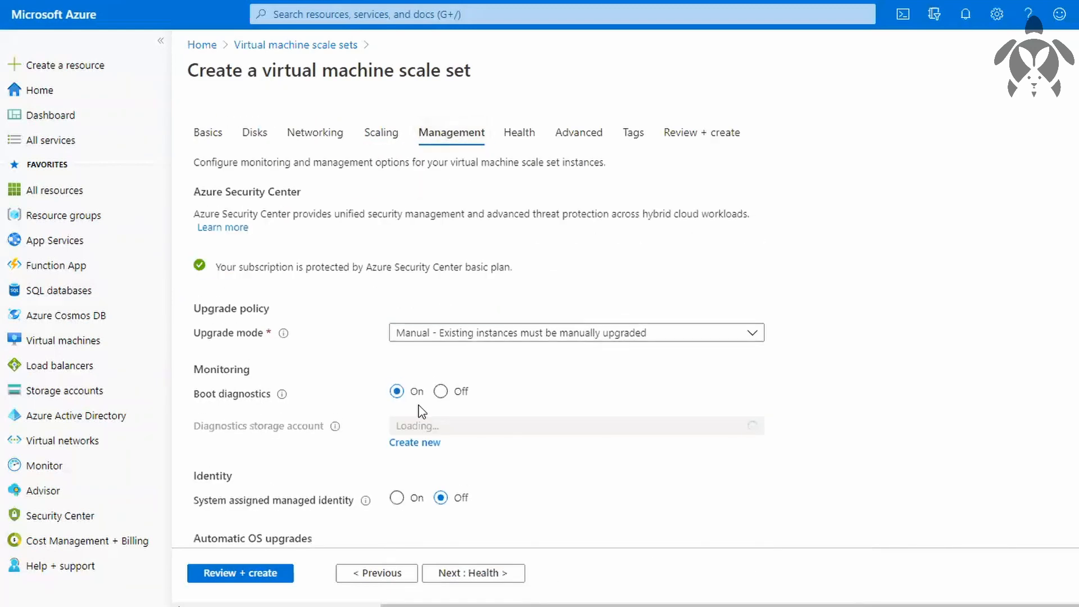
{"action": "left_click", "coordinate": [441, 392]}
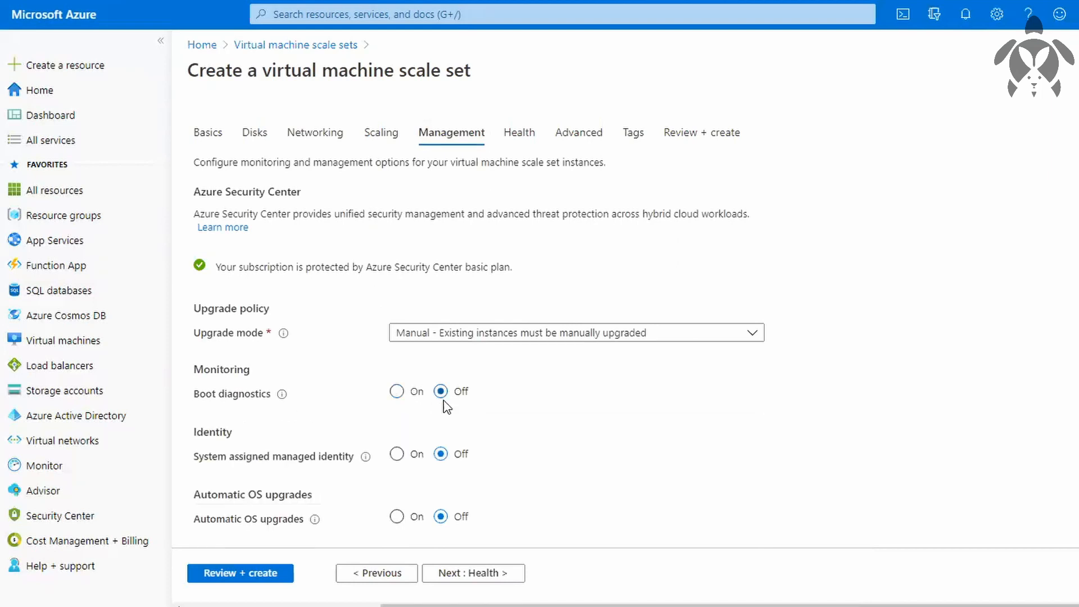
{"action": "left_click", "coordinate": [396, 392]}
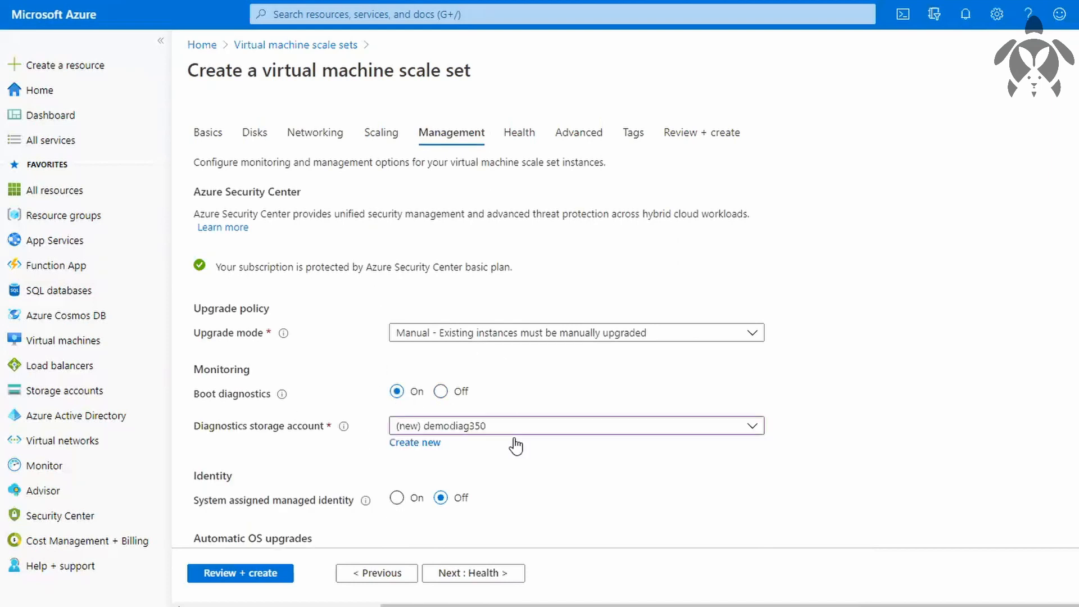
{"action": "left_click", "coordinate": [441, 392]}
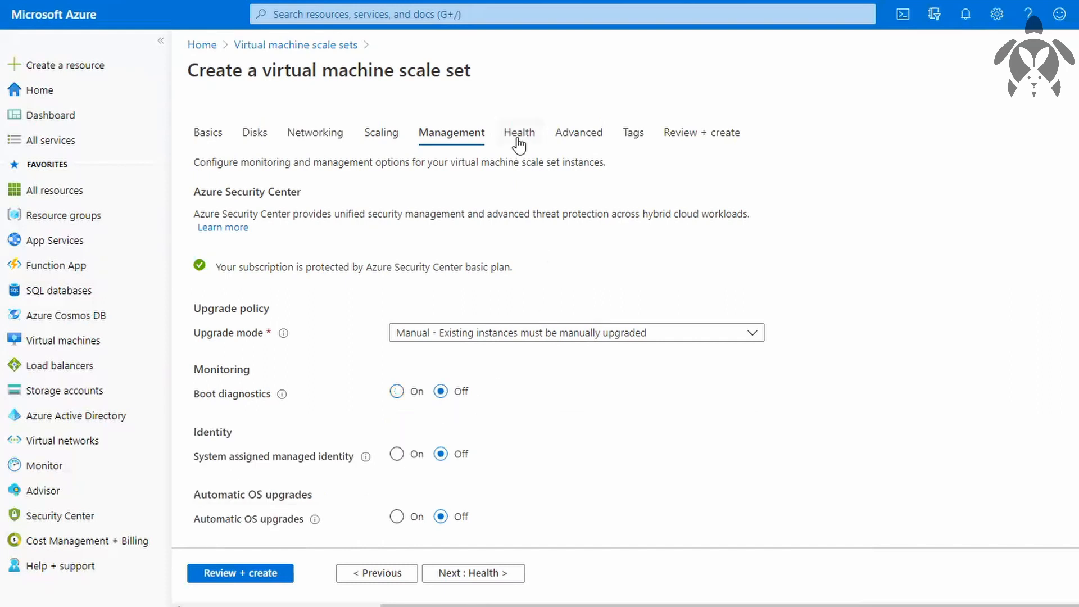
Check the advanced settings, then review the configuration and create the scale set.
{"action": "left_click", "coordinate": [595, 145]}
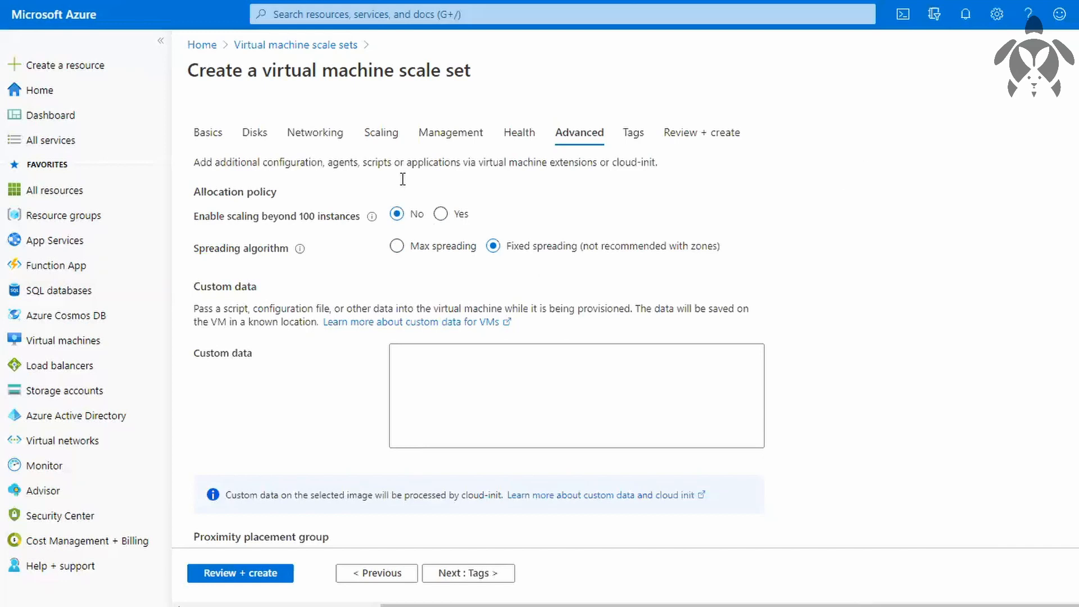
{"action": "left_click", "coordinate": [258, 572]}
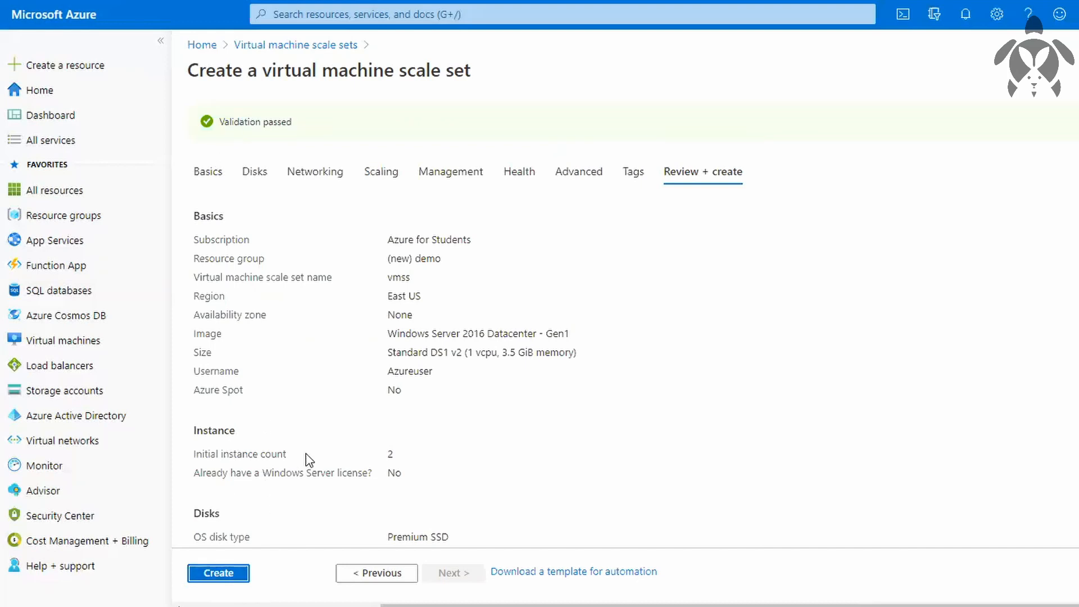
{"action": "left_click", "coordinate": [218, 573]}
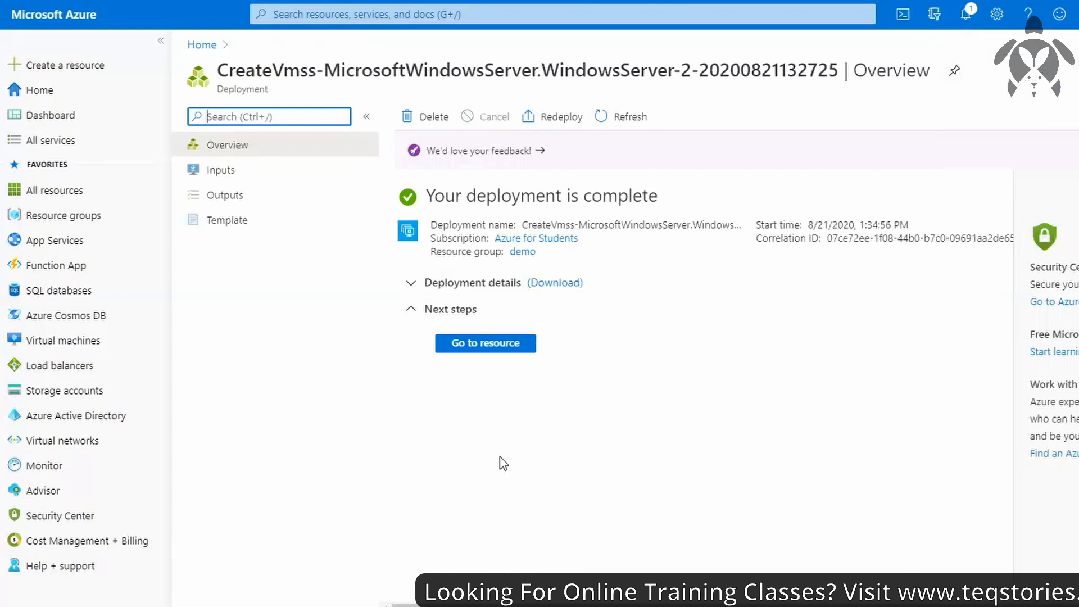
Open the deployed vmss resource and check the refreshed status of its instances and its overview.
{"action": "left_click", "coordinate": [477, 345]}
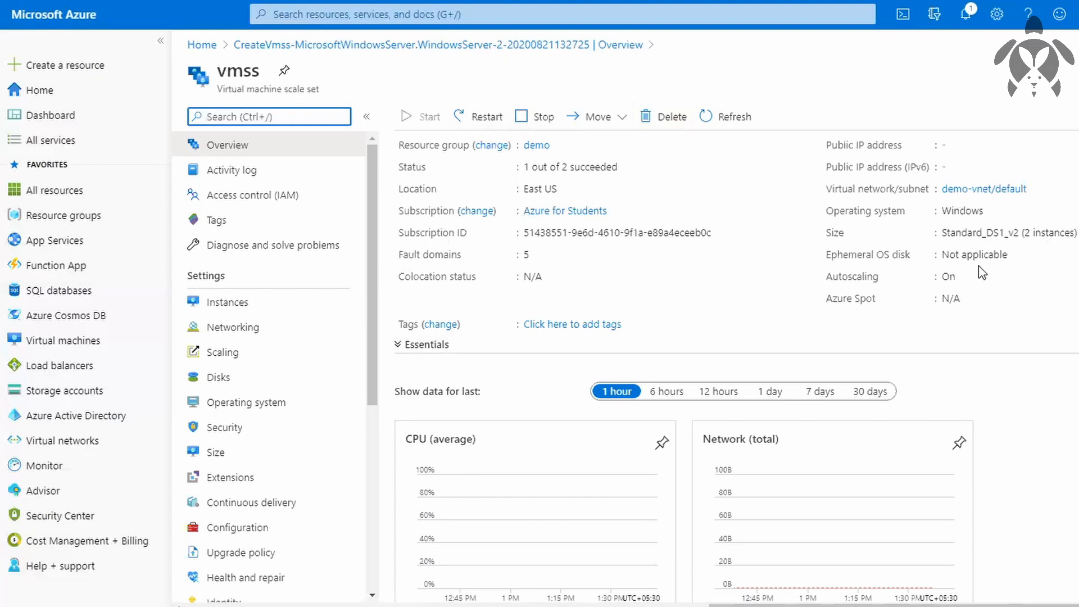
{"action": "left_click", "coordinate": [242, 308]}
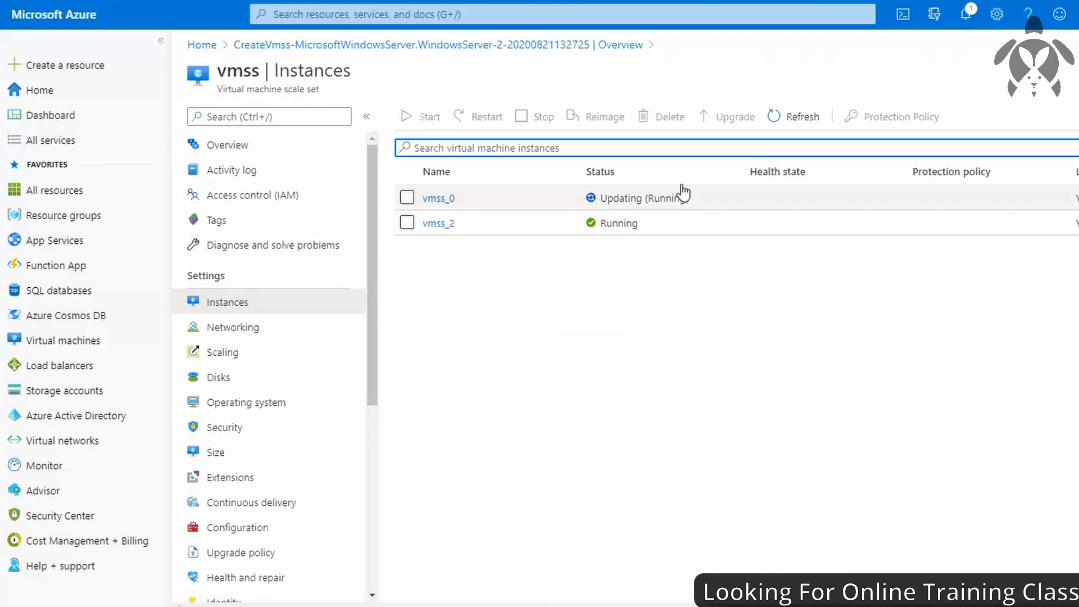
{"action": "left_click", "coordinate": [780, 118]}
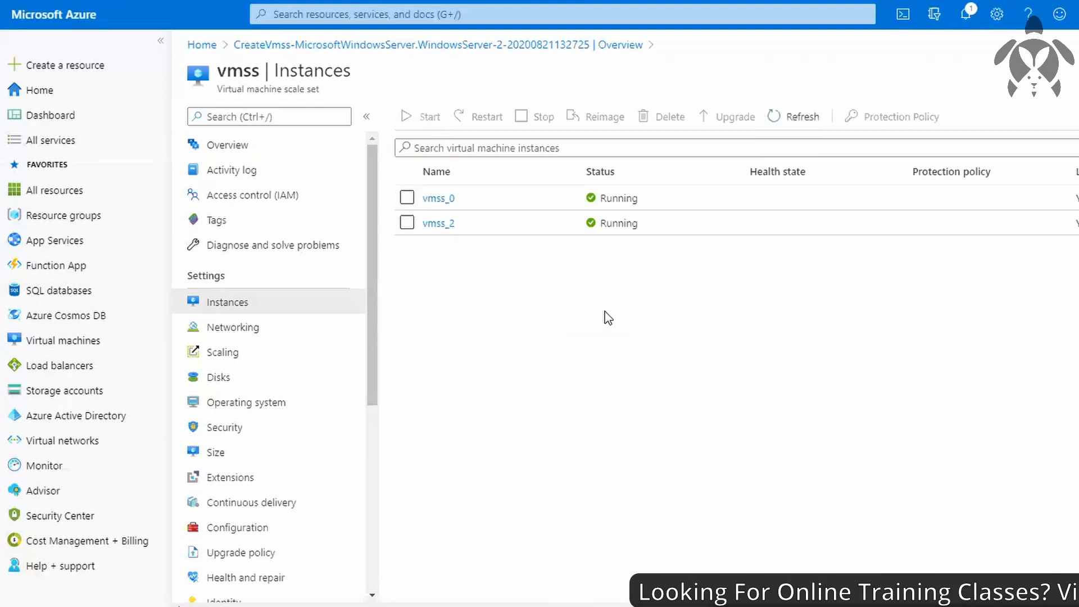
{"action": "left_click", "coordinate": [271, 147]}
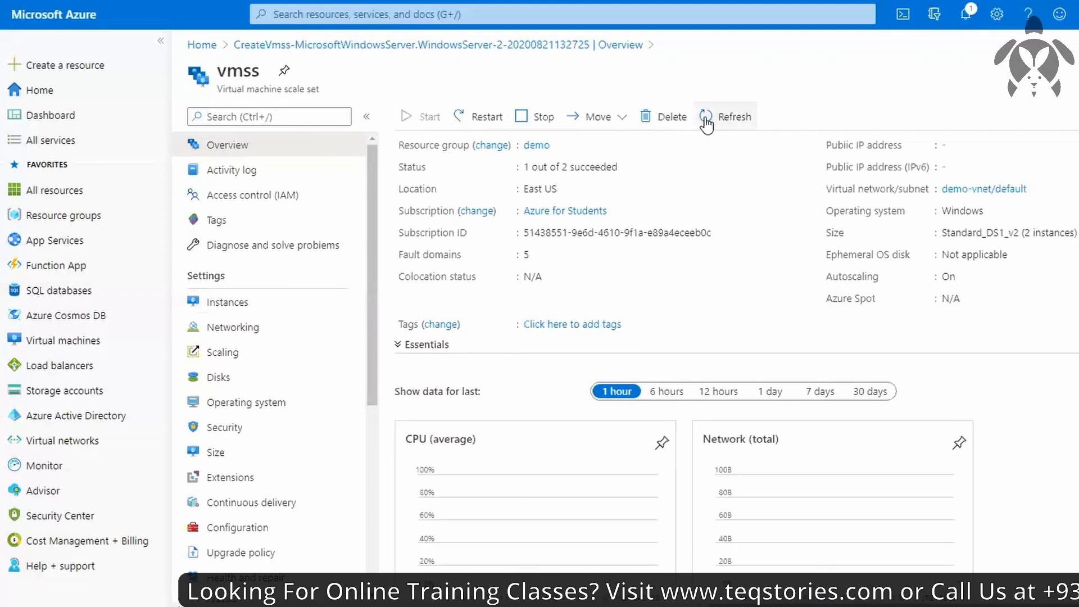
{"action": "left_click", "coordinate": [704, 119]}
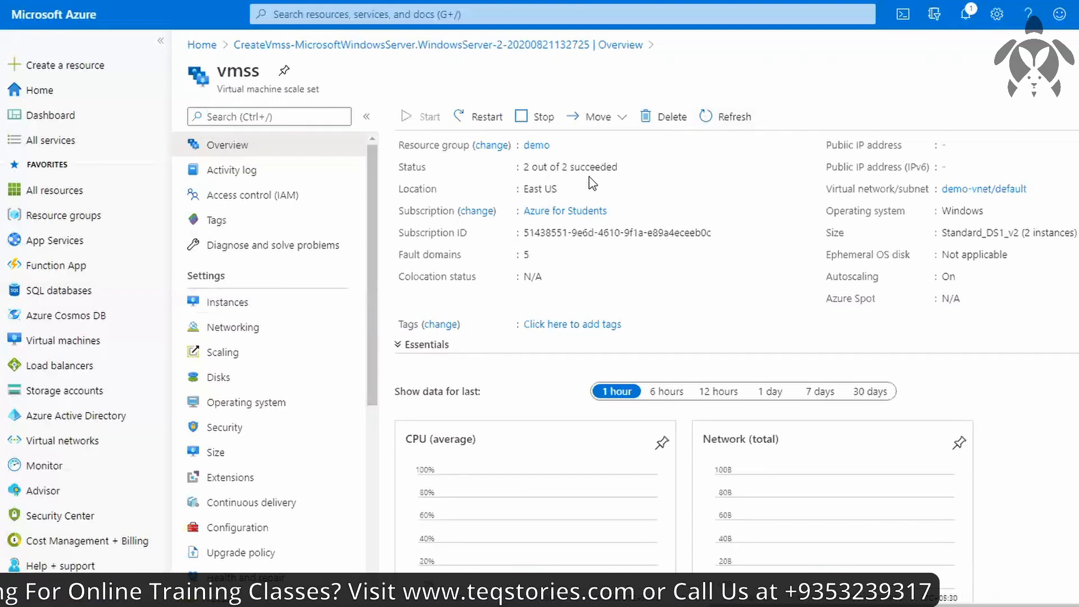
{"action": "scroll", "coordinate": [714, 236], "scroll_direction": "down", "scroll_amount": 3}
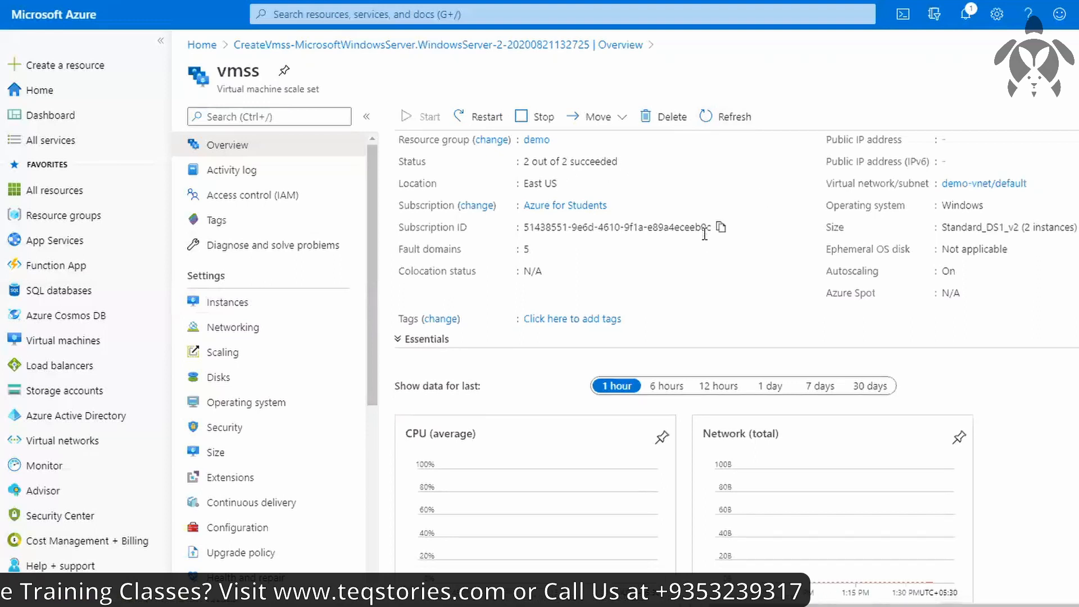
Open the scaling configuration of the vmss scale set and look through its autoscale options.
{"action": "left_click", "coordinate": [260, 360]}
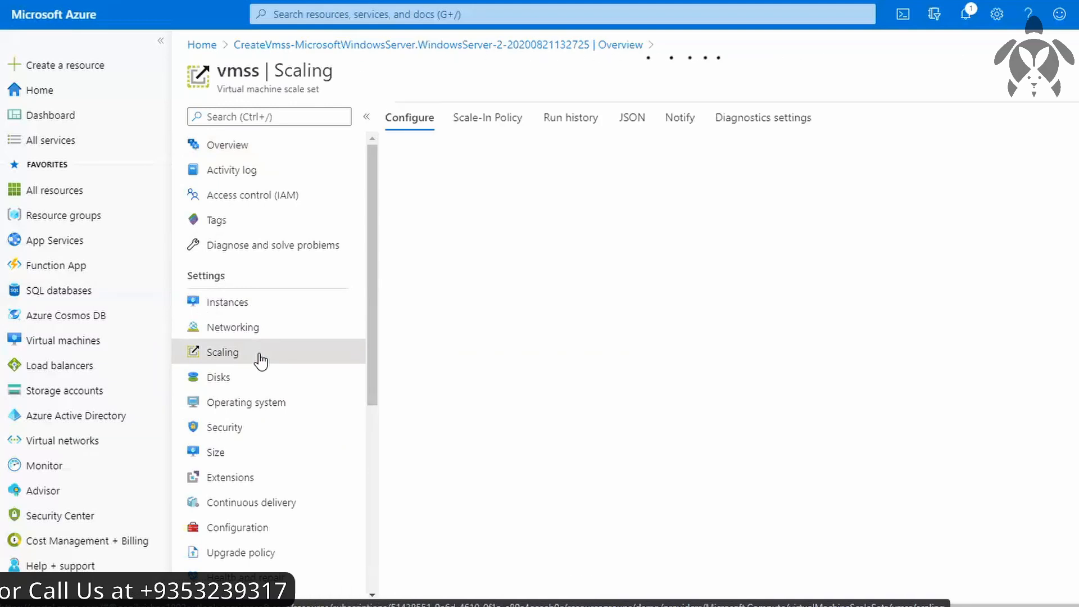
{"action": "scroll", "coordinate": [513, 321], "scroll_direction": "down", "scroll_amount": 3}
{"action": "scroll", "coordinate": [513, 320], "scroll_direction": "down", "scroll_amount": 1}
{"action": "scroll", "coordinate": [512, 319], "scroll_direction": "up", "scroll_amount": 1}
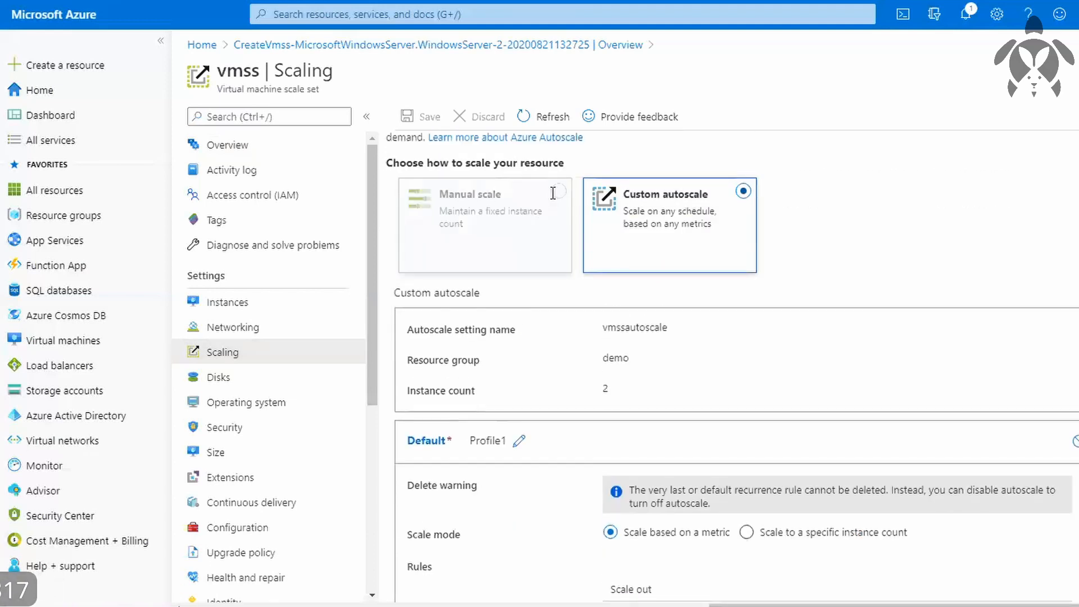
Try manual scaling with instance counts of 100 and 0, and discard the changes.
{"action": "left_click", "coordinate": [556, 193]}
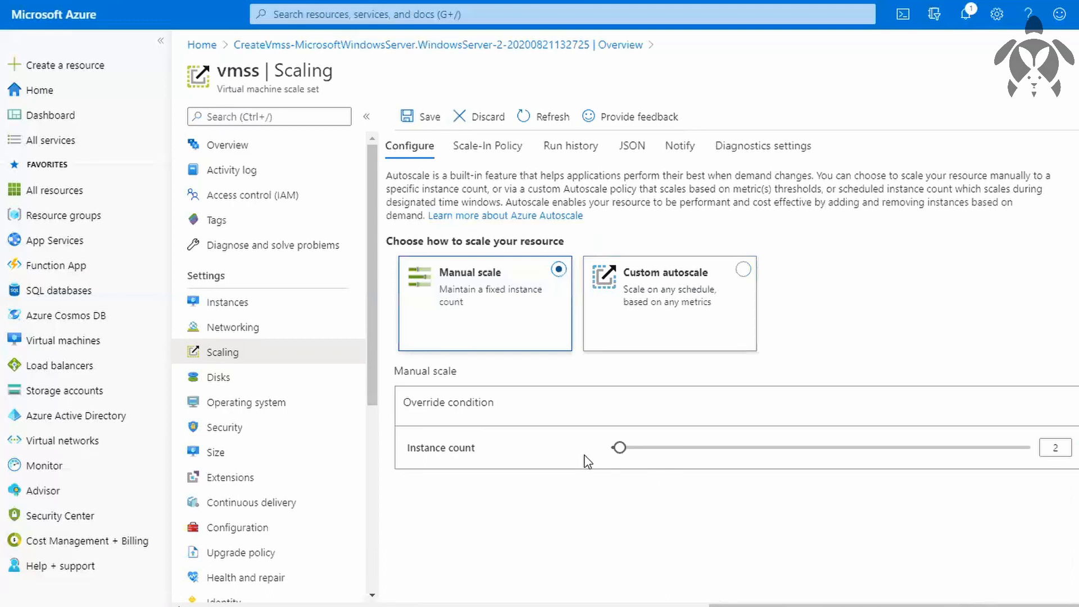
{"action": "left_click_drag", "start_coordinate": [620, 447], "coordinate": [1039, 465]}
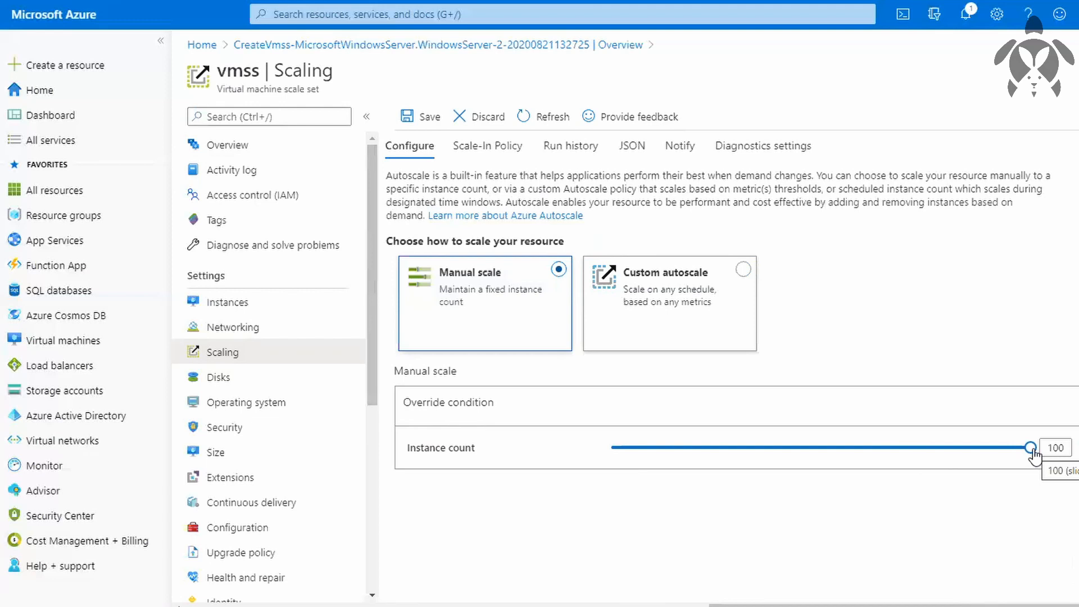
{"action": "left_click_drag", "start_coordinate": [1032, 450], "coordinate": [573, 476]}
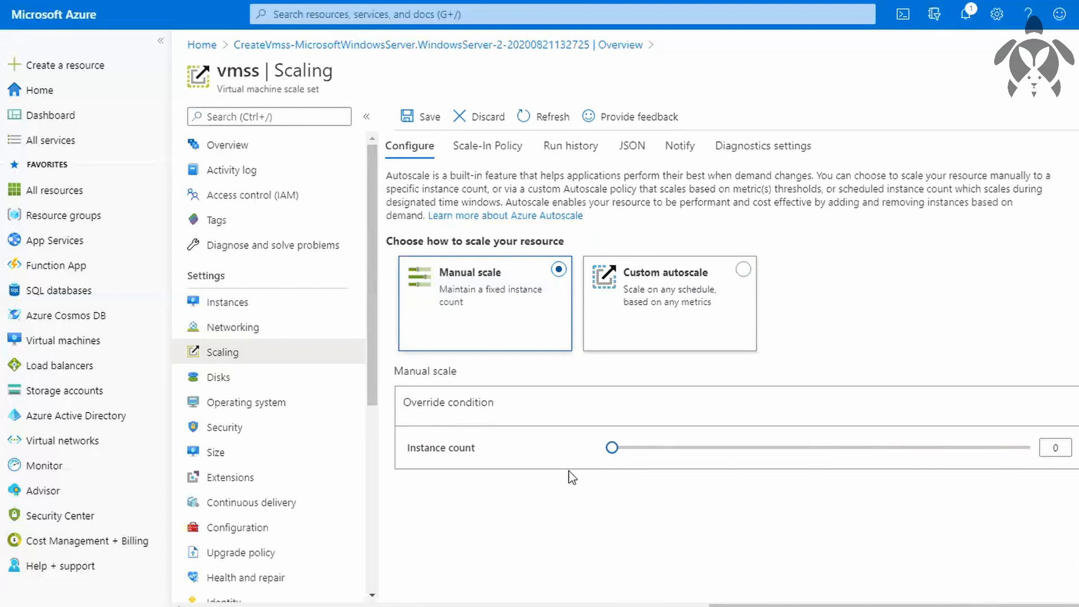
{"action": "left_click", "coordinate": [462, 127]}
{"action": "left_click", "coordinate": [433, 211]}
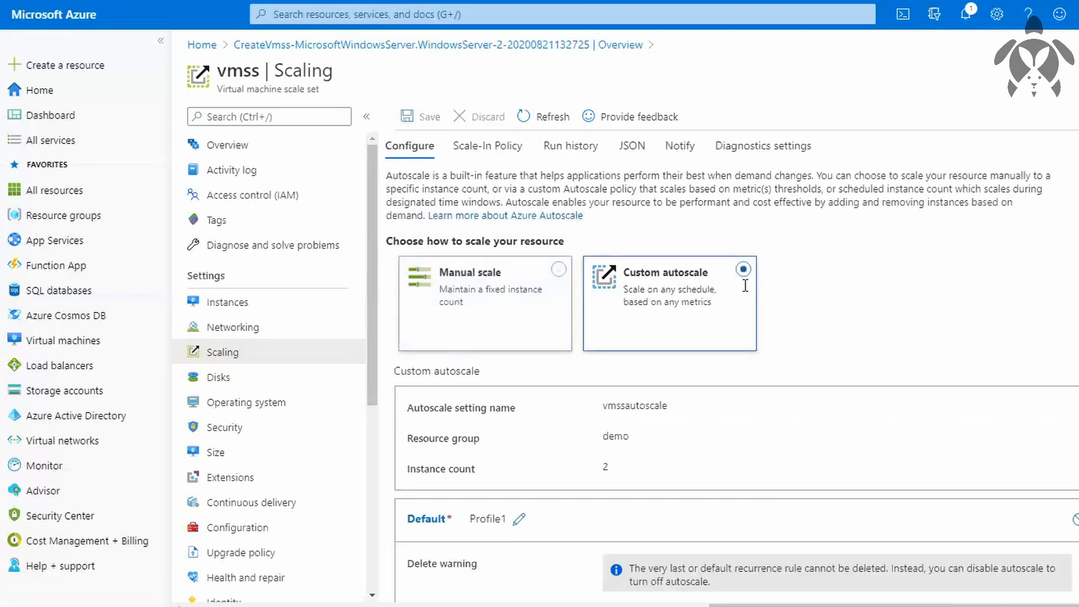
Examine the custom autoscale profile's scale mode, scale-out and scale-in CPU rules, and instance limits.
{"action": "scroll", "coordinate": [835, 361], "scroll_direction": "down", "scroll_amount": 2}
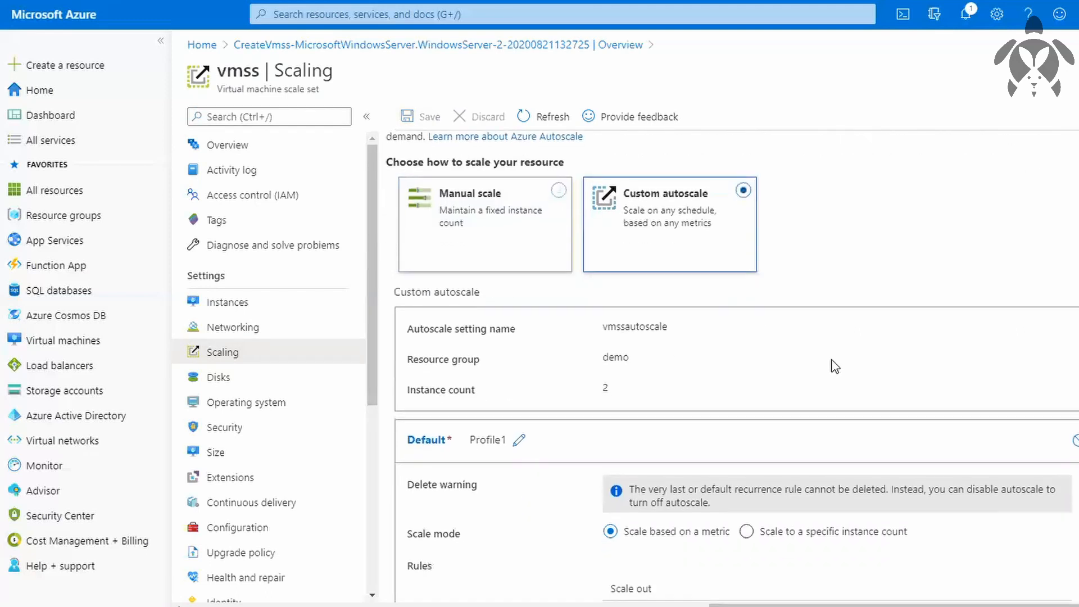
{"action": "scroll", "coordinate": [835, 367], "scroll_direction": "down", "scroll_amount": 3}
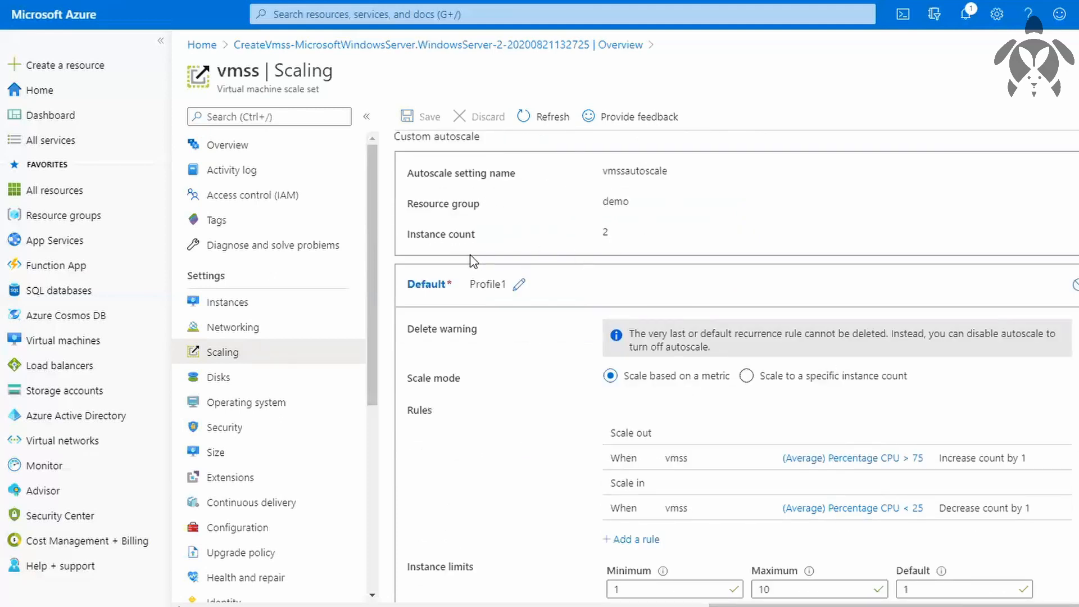
{"action": "scroll", "coordinate": [603, 263], "scroll_direction": "down", "scroll_amount": 2}
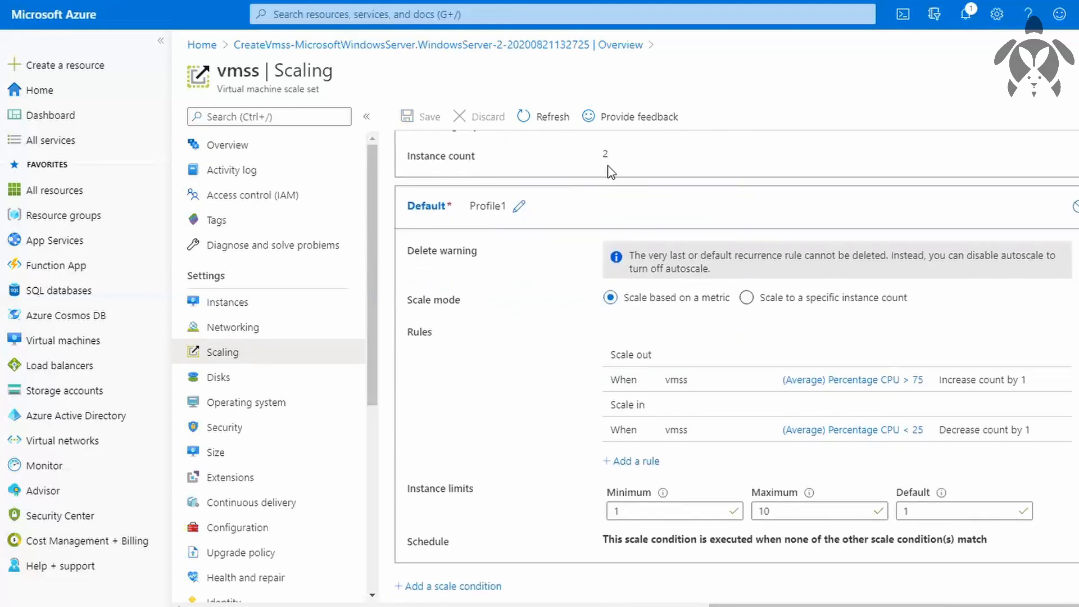
{"action": "scroll", "coordinate": [757, 284], "scroll_direction": "down", "scroll_amount": 1}
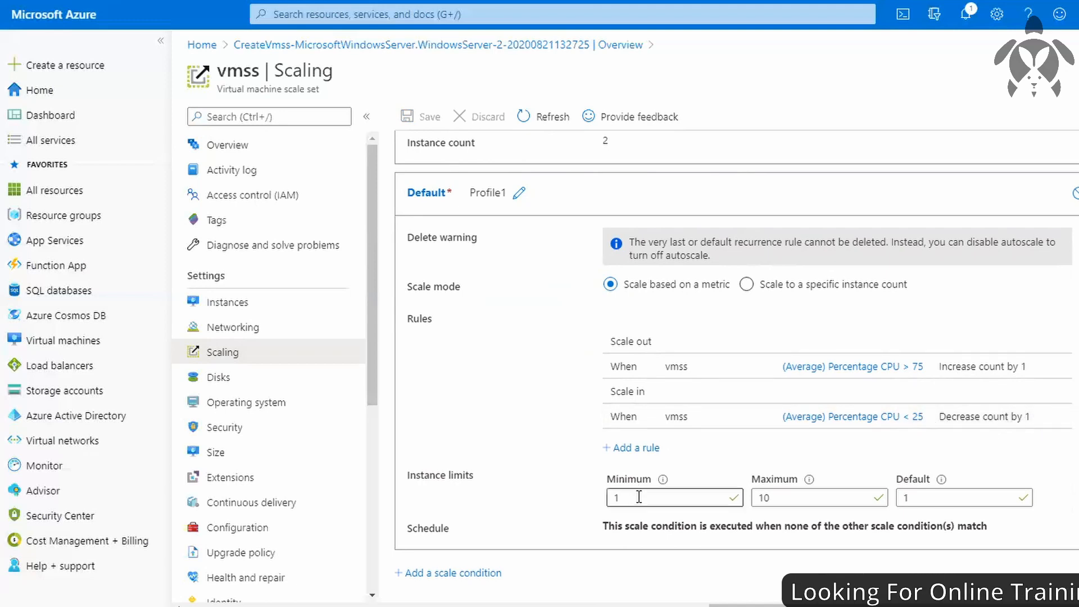
{"action": "left_click", "coordinate": [821, 501]}
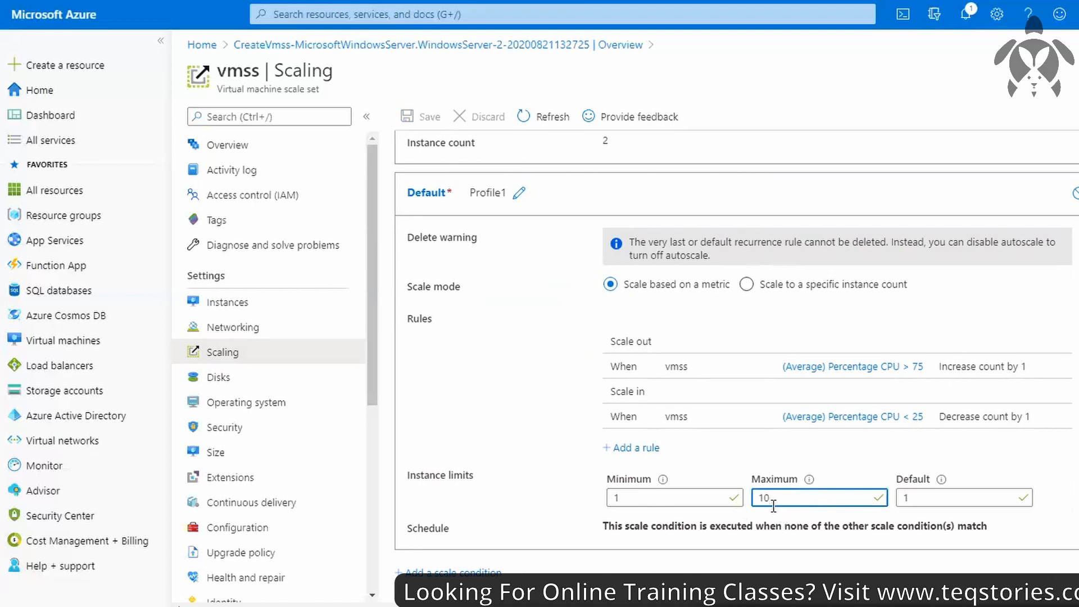
{"action": "scroll", "coordinate": [774, 506], "scroll_direction": "up", "scroll_amount": 3}
{"action": "scroll", "coordinate": [774, 506], "scroll_direction": "down", "scroll_amount": 3}
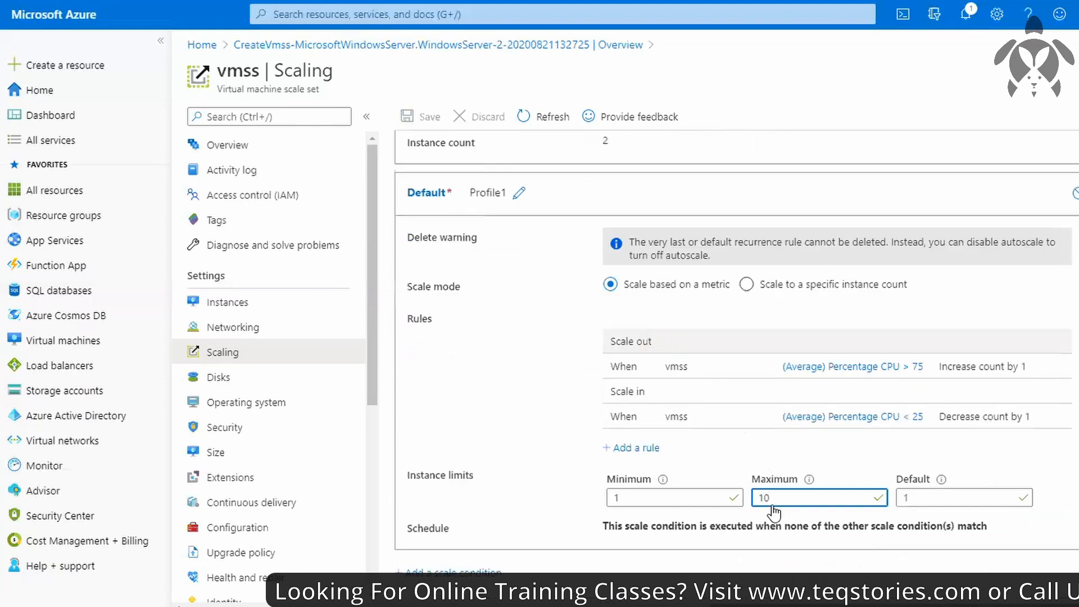
{"action": "left_click", "coordinate": [562, 360]}
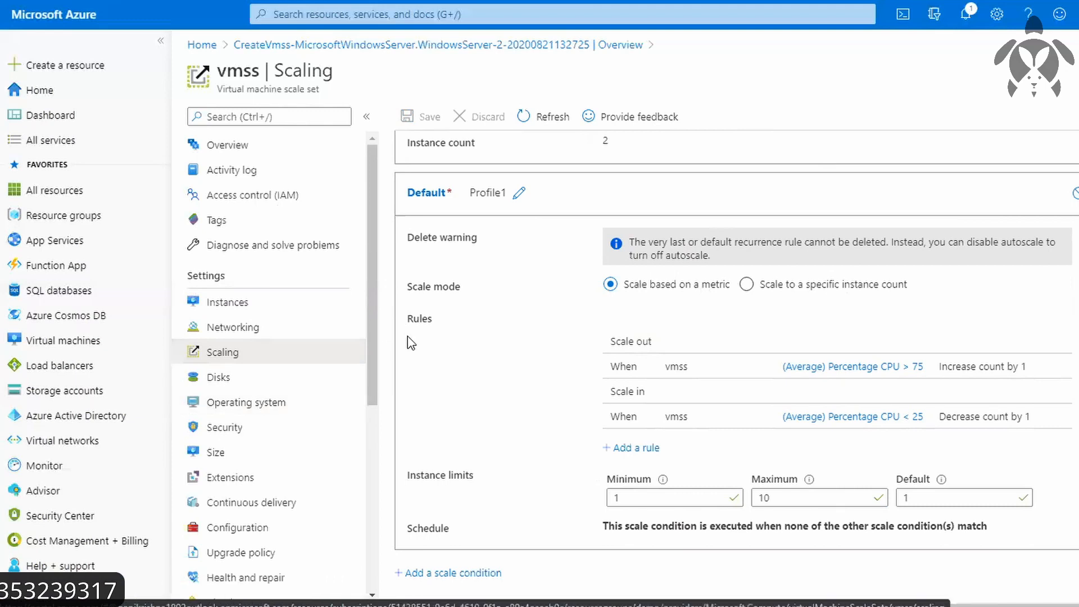
{"action": "scroll", "coordinate": [409, 337], "scroll_direction": "up", "scroll_amount": 5}
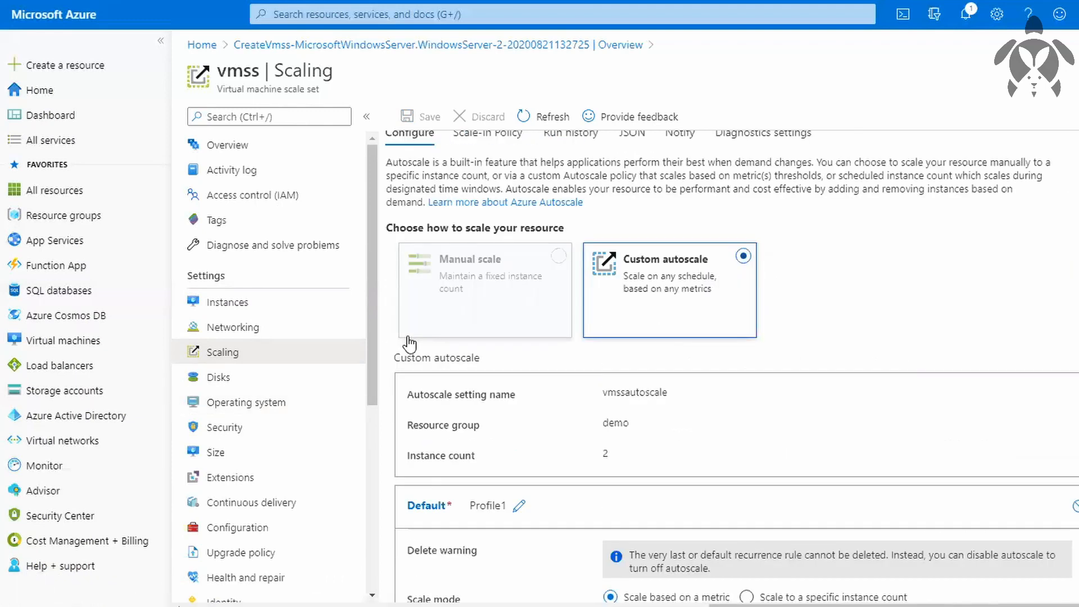